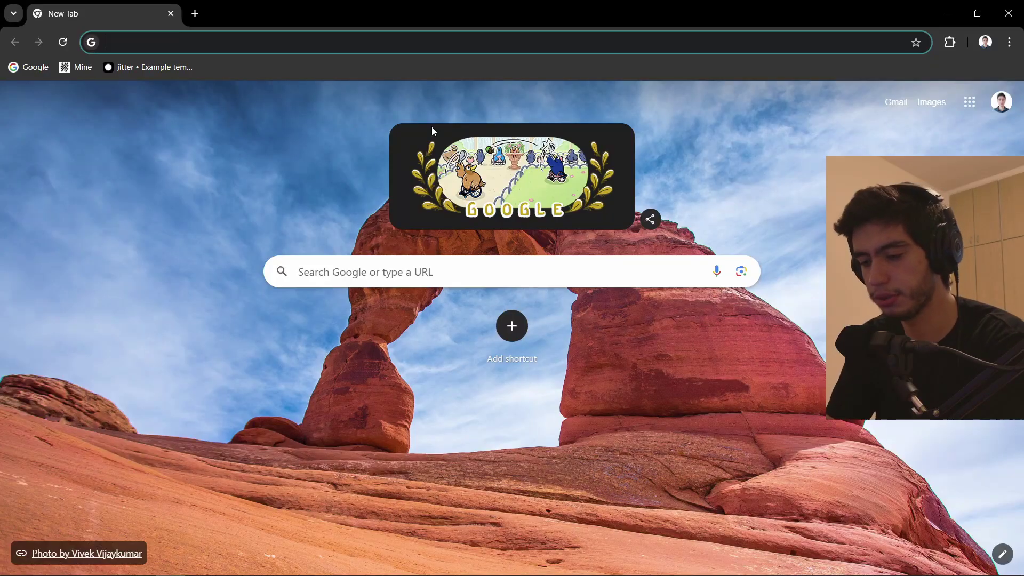
Step: Search 'ease focus 3' and download the EASE_Focus_v3.1.260.zip installer from AFMG's page
{"action": "type", "text": "ease focus 3"}
{"action": "key", "text": "Return"}
{"action": "left_click", "coordinate": [187, 228]}
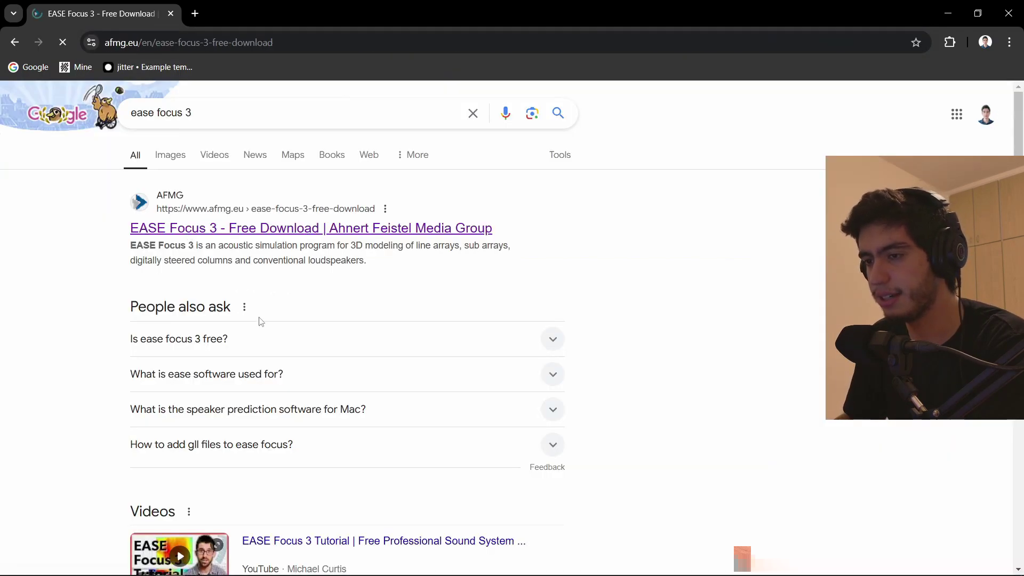
{"action": "scroll", "coordinate": [270, 332], "scroll_direction": "down", "scroll_amount": 10}
{"action": "scroll", "coordinate": [284, 240], "scroll_direction": "up", "scroll_amount": 4}
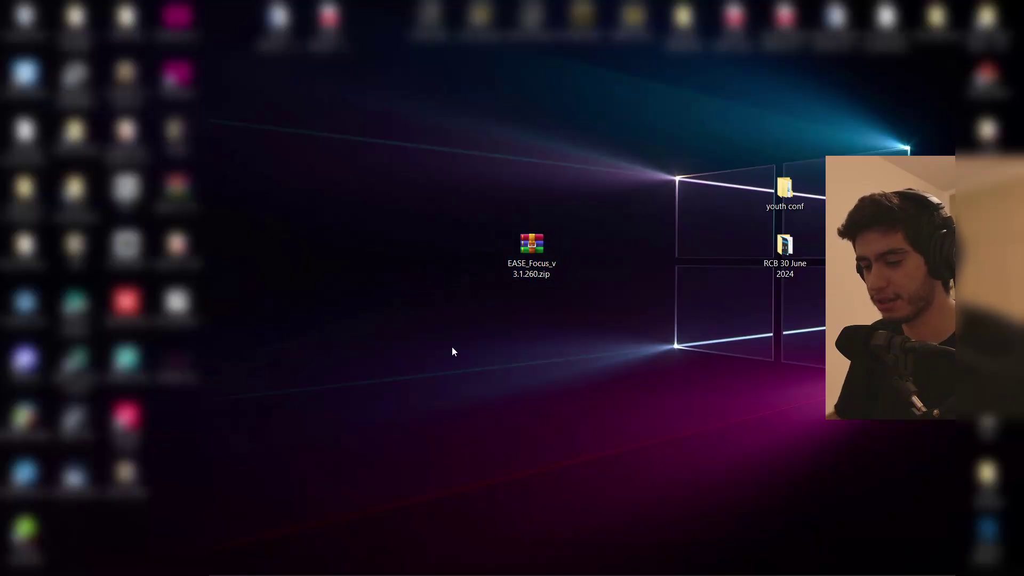
Step: Make a new desktop folder, extract the EASE Focus 3 zip into it, and run setup.exe
{"action": "key", "text": "ctrl+shift+n"}
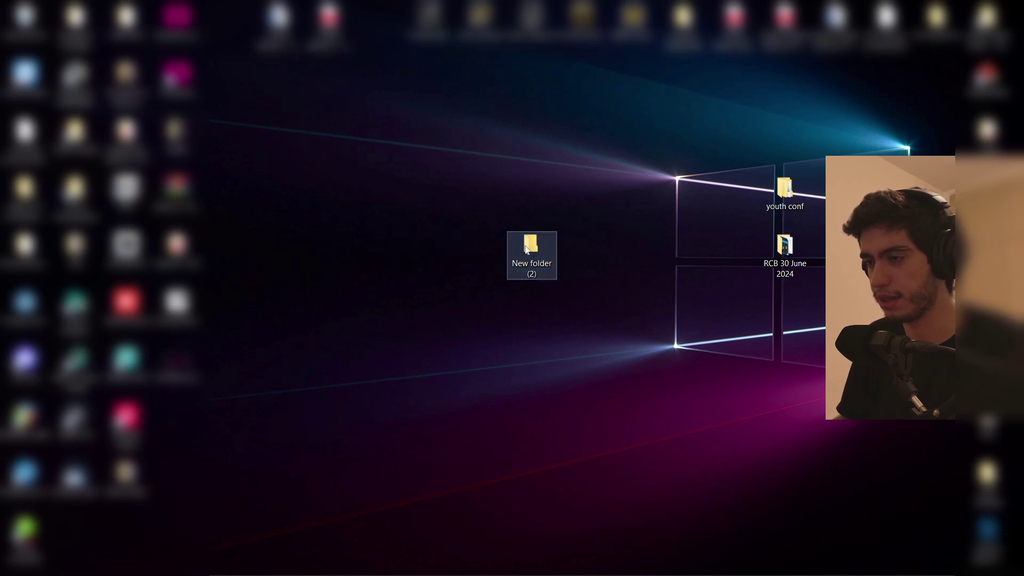
{"action": "double_click", "coordinate": [531, 254]}
{"action": "right_click", "coordinate": [584, 256]}
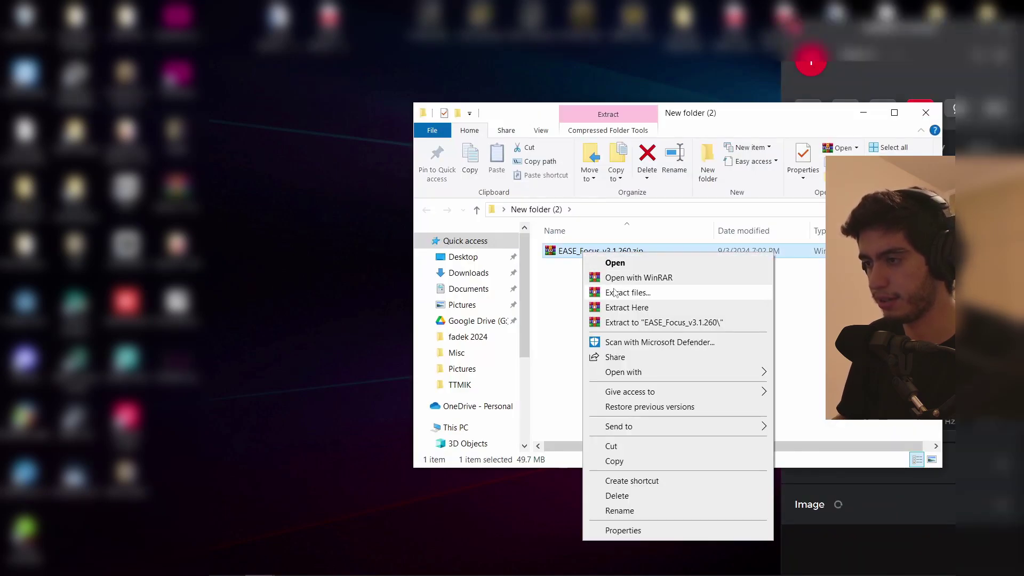
{"action": "left_click", "coordinate": [627, 307]}
{"action": "double_click", "coordinate": [587, 400]}
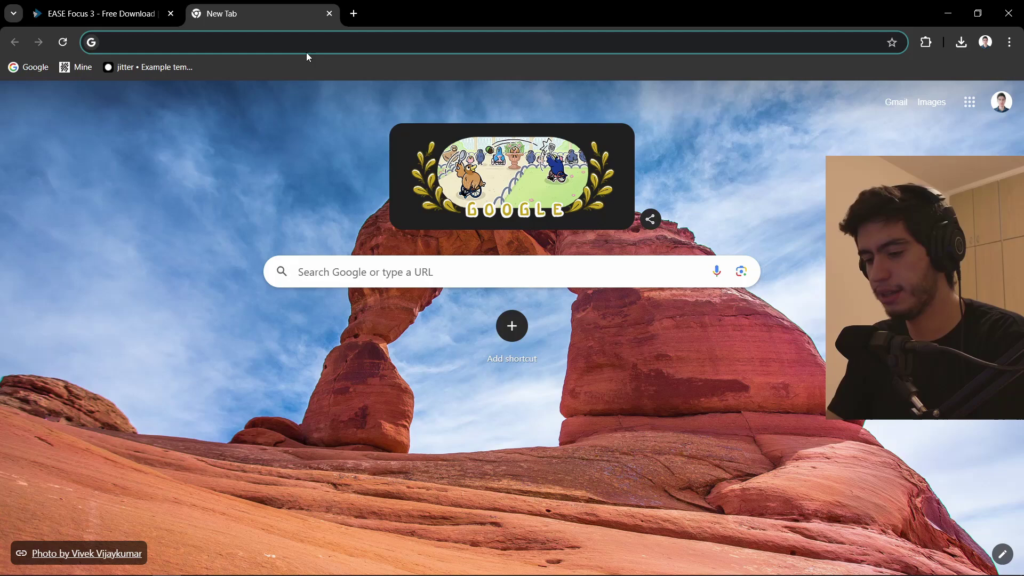
Step: Search 'fbt', open the MUSE 210 LA page on fbt.it, and download its GLL for EASE Focus 3
{"action": "type", "text": "fbt"}
{"action": "key", "text": "Return"}
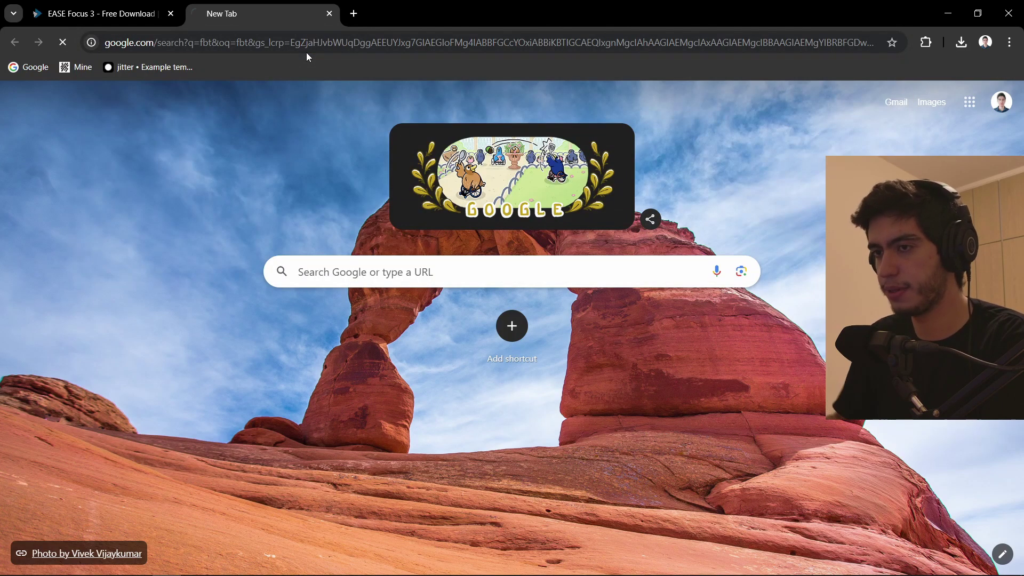
{"action": "left_click", "coordinate": [171, 262]}
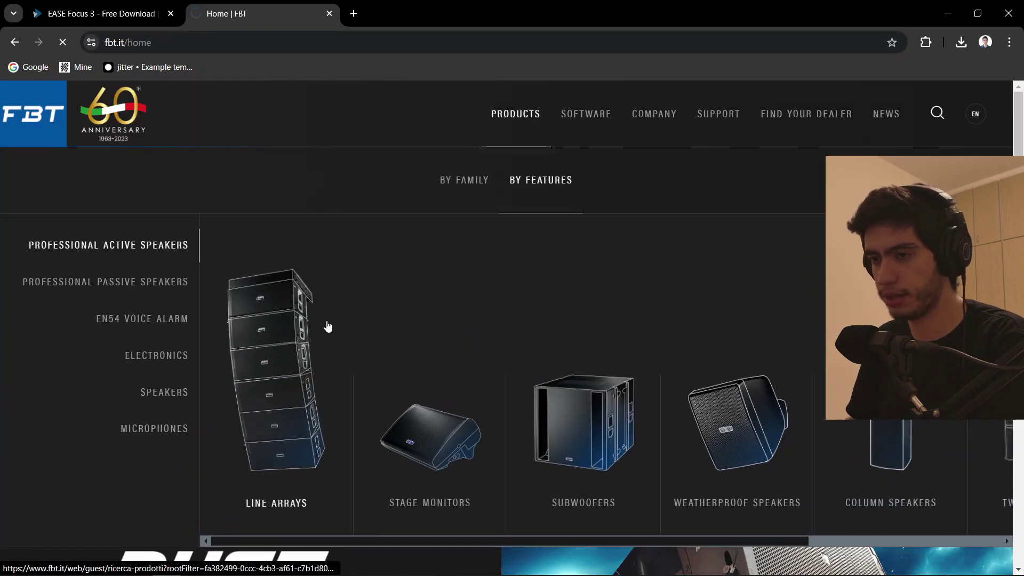
{"action": "scroll", "coordinate": [592, 405], "scroll_direction": "down", "scroll_amount": 8}
{"action": "scroll", "coordinate": [632, 392], "scroll_direction": "up", "scroll_amount": 3}
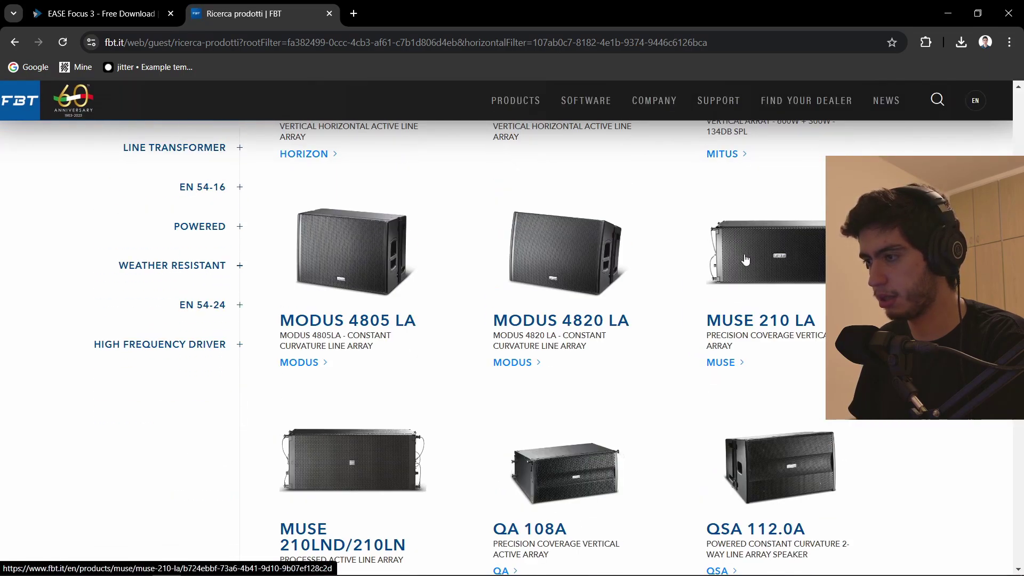
{"action": "left_click", "coordinate": [774, 260]}
{"action": "scroll", "coordinate": [715, 304], "scroll_direction": "down", "scroll_amount": 15}
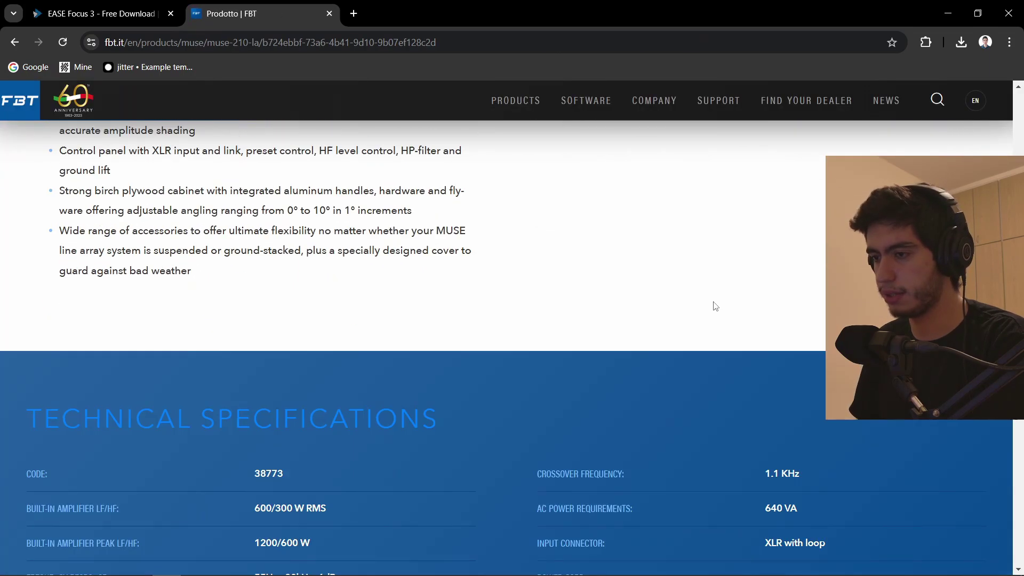
{"action": "scroll", "coordinate": [712, 301], "scroll_direction": "down", "scroll_amount": 5}
{"action": "scroll", "coordinate": [713, 302], "scroll_direction": "up", "scroll_amount": 4}
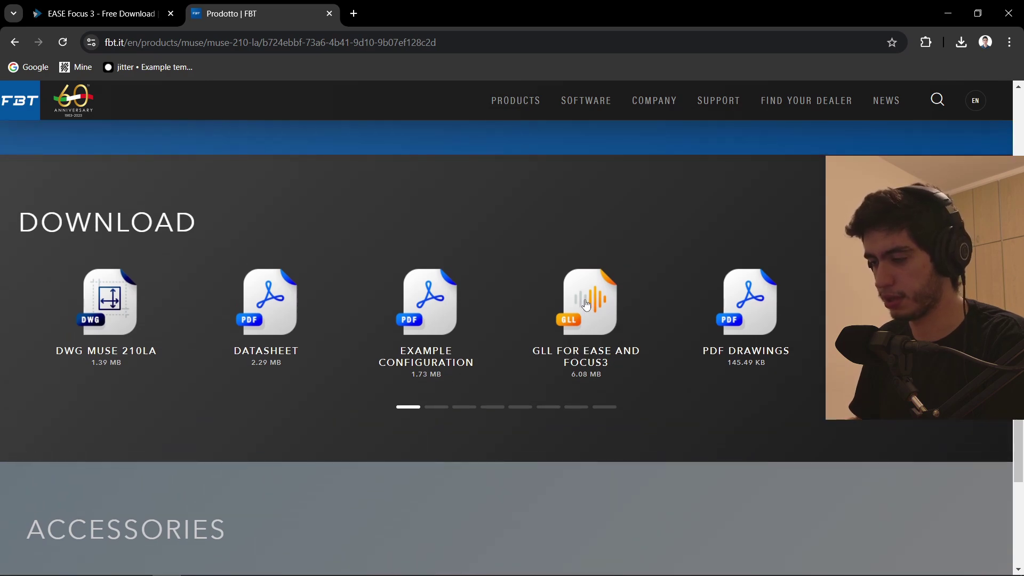
{"action": "left_click", "coordinate": [587, 305]}
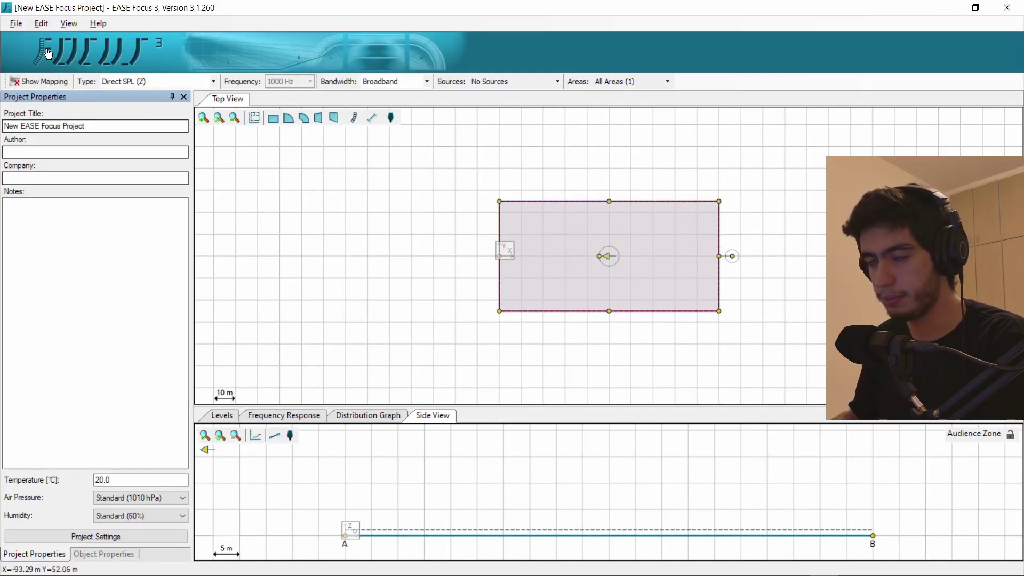
Step: Import FBT_ASSET_DATALEAN-_GLL-_Muse-_Muse_F3_v1-00.gll as a system definition file
{"action": "left_click", "coordinate": [15, 27]}
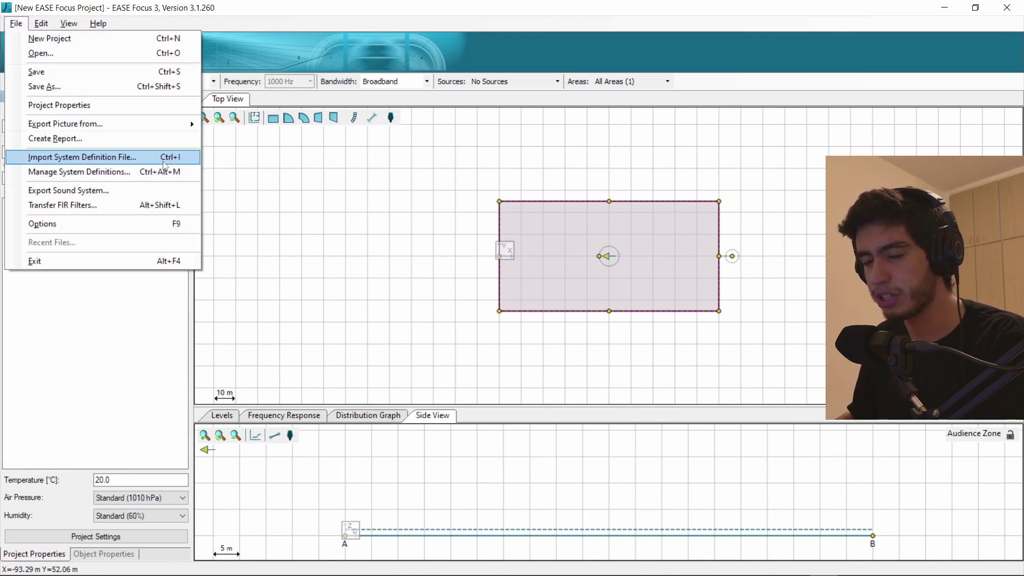
{"action": "left_click", "coordinate": [168, 159]}
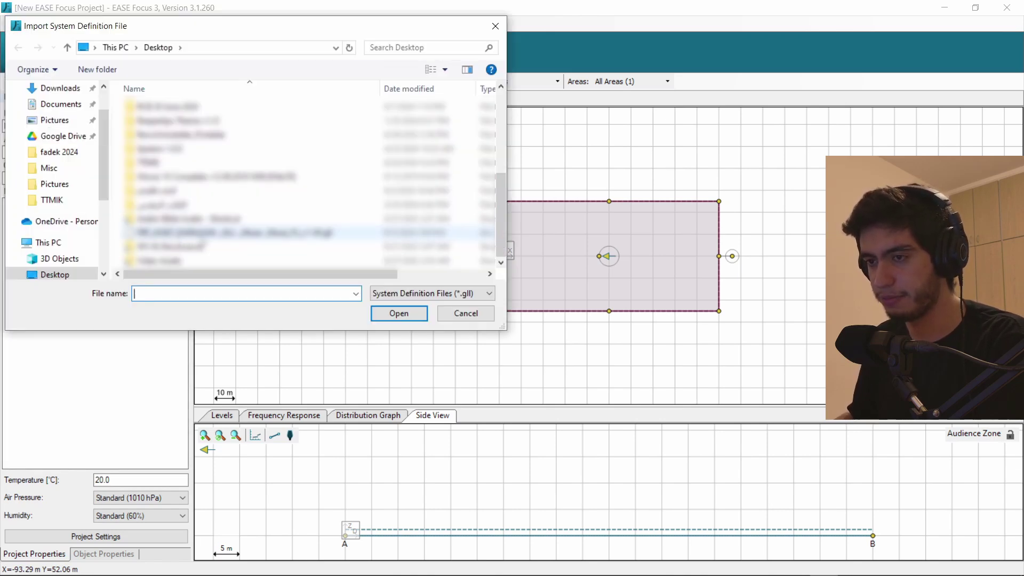
{"action": "left_click", "coordinate": [235, 232]}
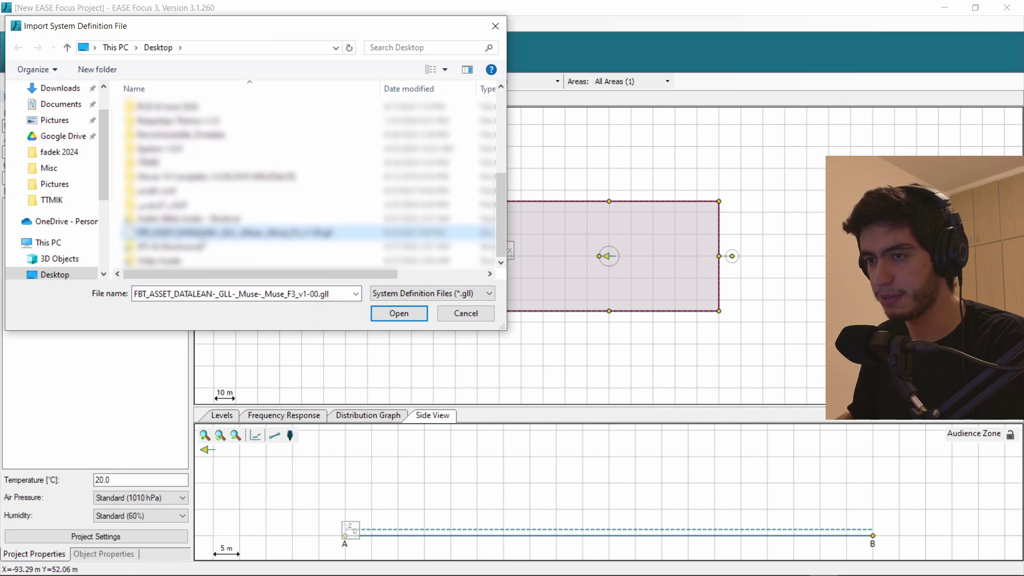
{"action": "left_click", "coordinate": [399, 314]}
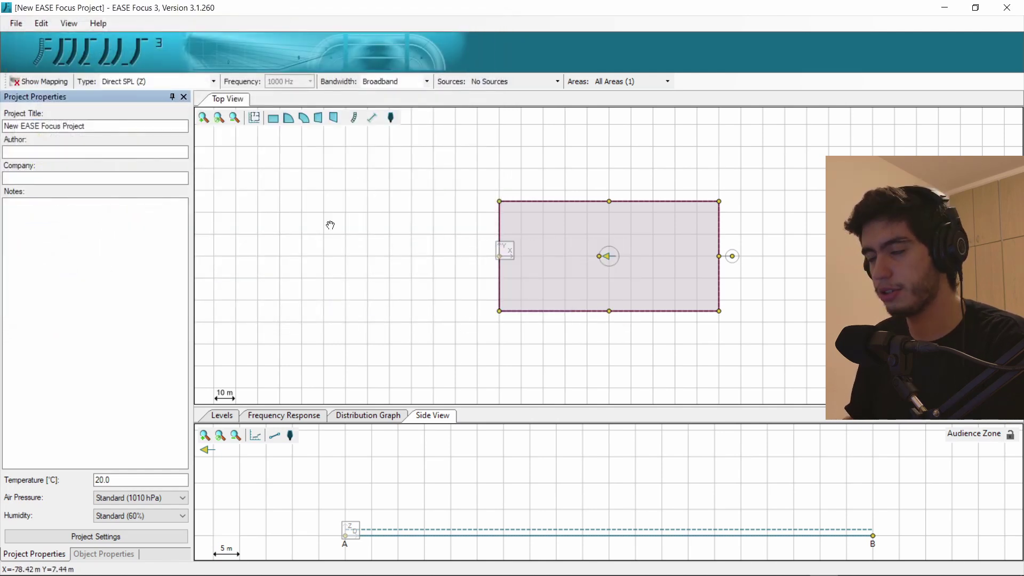
Step: Add an FBT Muse sound source and place it in Top View beside the audience area
{"action": "left_click", "coordinate": [357, 121]}
{"action": "left_click", "coordinate": [397, 201]}
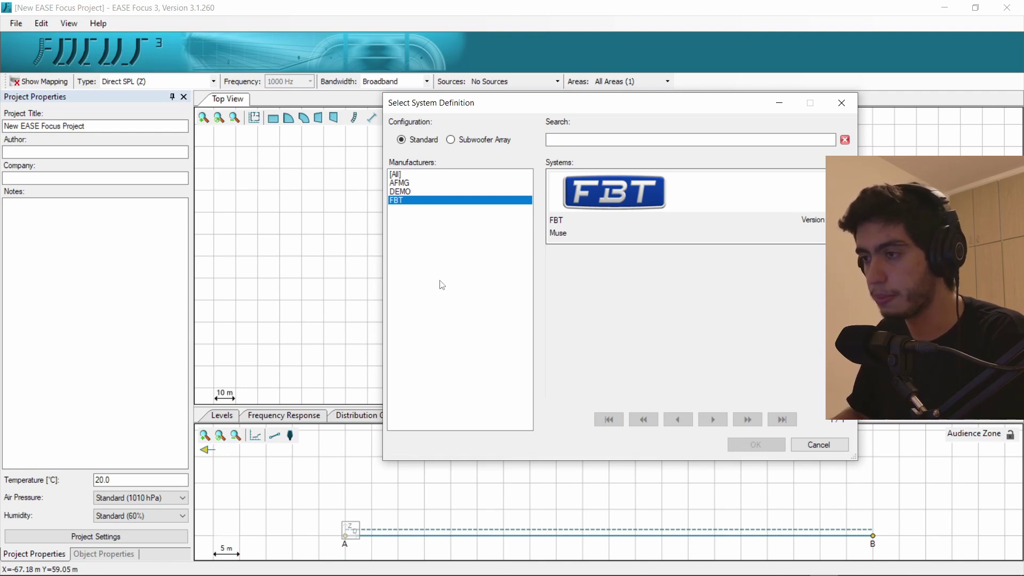
{"action": "double_click", "coordinate": [644, 209]}
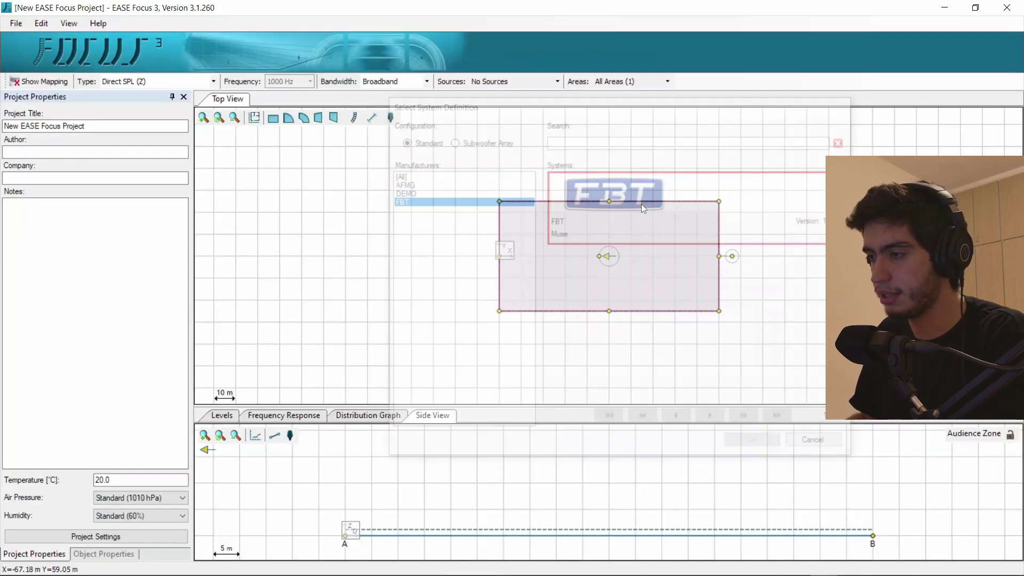
{"action": "left_click_drag", "start_coordinate": [468, 182], "coordinate": [484, 225]}
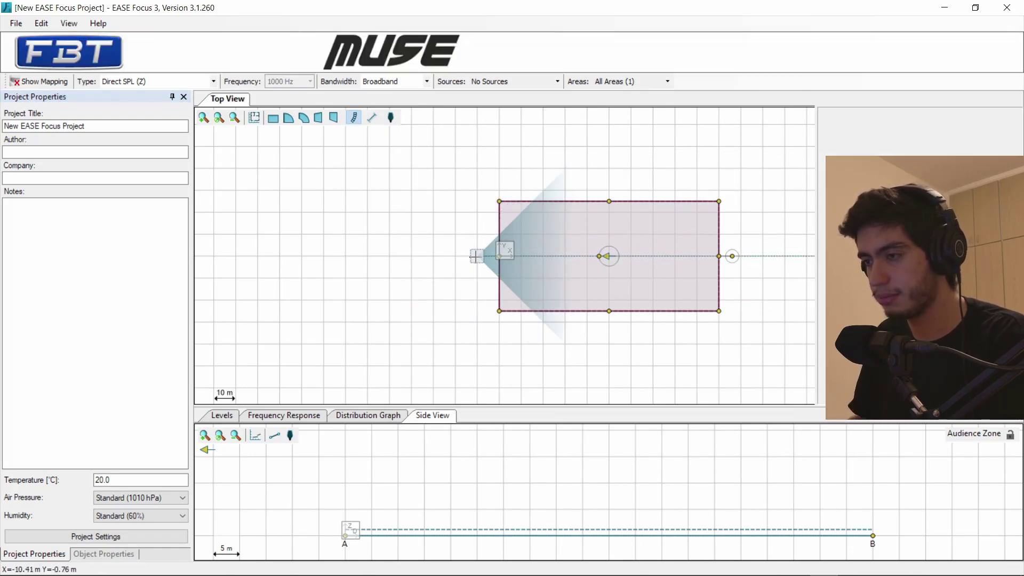
{"action": "left_click", "coordinate": [479, 226]}
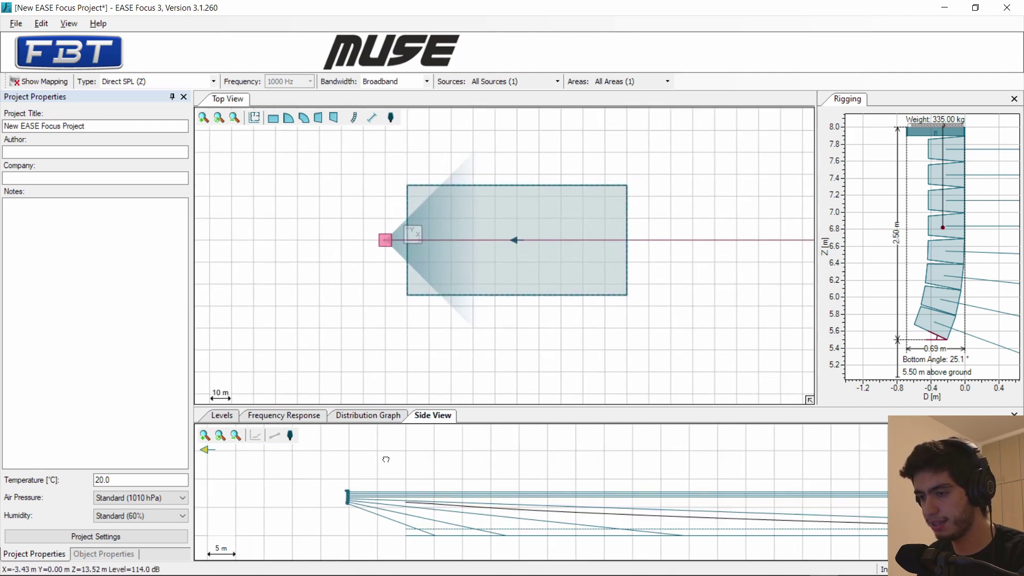
Step: Check the array's rigging panel and open its Object Properties listing eight Muse210LND cabinets
{"action": "scroll", "coordinate": [374, 491], "scroll_direction": "up", "scroll_amount": 5}
{"action": "scroll", "coordinate": [365, 502], "scroll_direction": "down", "scroll_amount": 2}
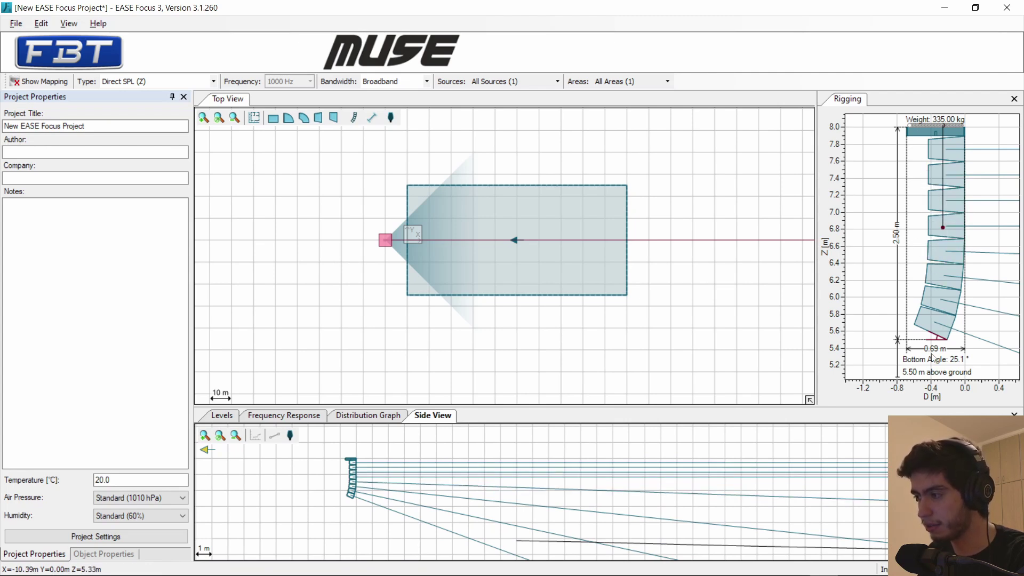
{"action": "left_click", "coordinate": [952, 189]}
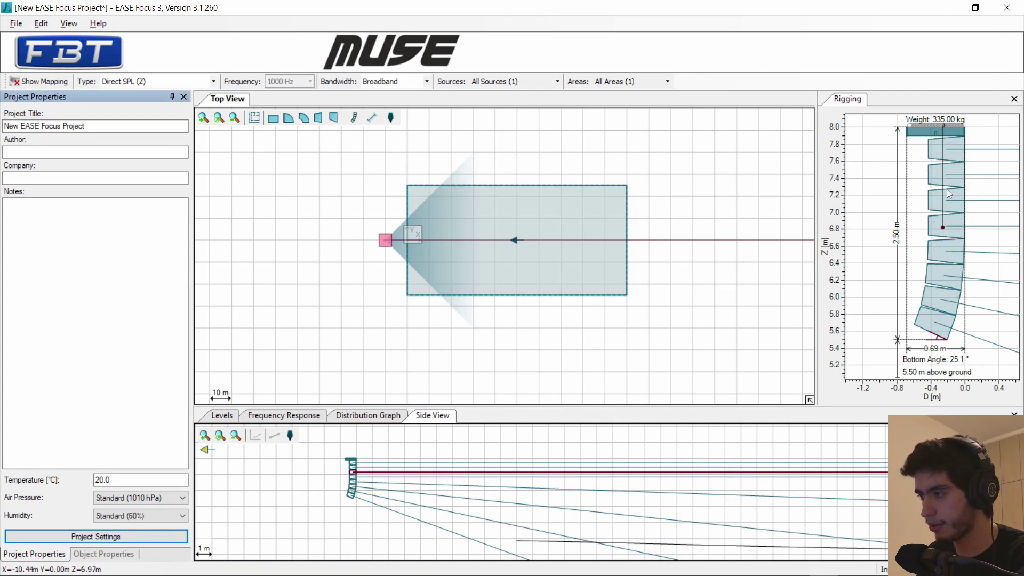
{"action": "left_click", "coordinate": [949, 184]}
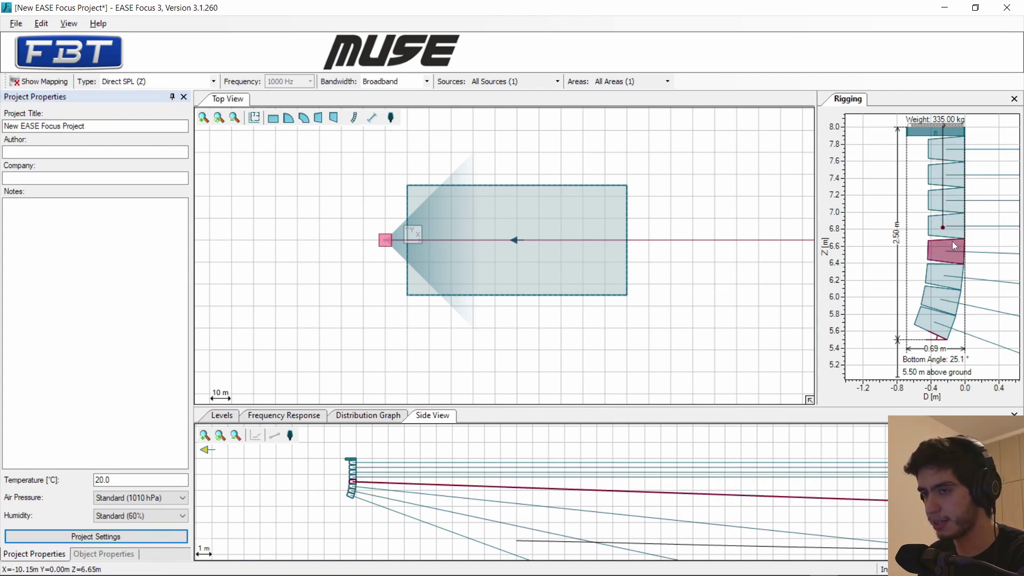
{"action": "left_click", "coordinate": [87, 558]}
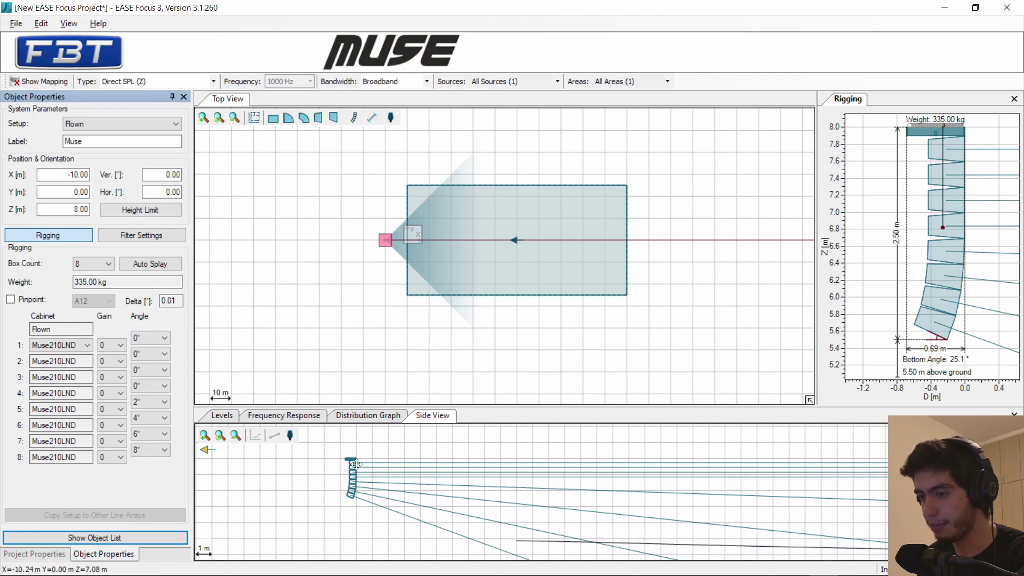
Step: Set cabinets 2–4 to 1°, 2° and 3° splay, then drag the array to Z 3.38 m
{"action": "left_click_drag", "start_coordinate": [339, 530], "coordinate": [320, 537]}
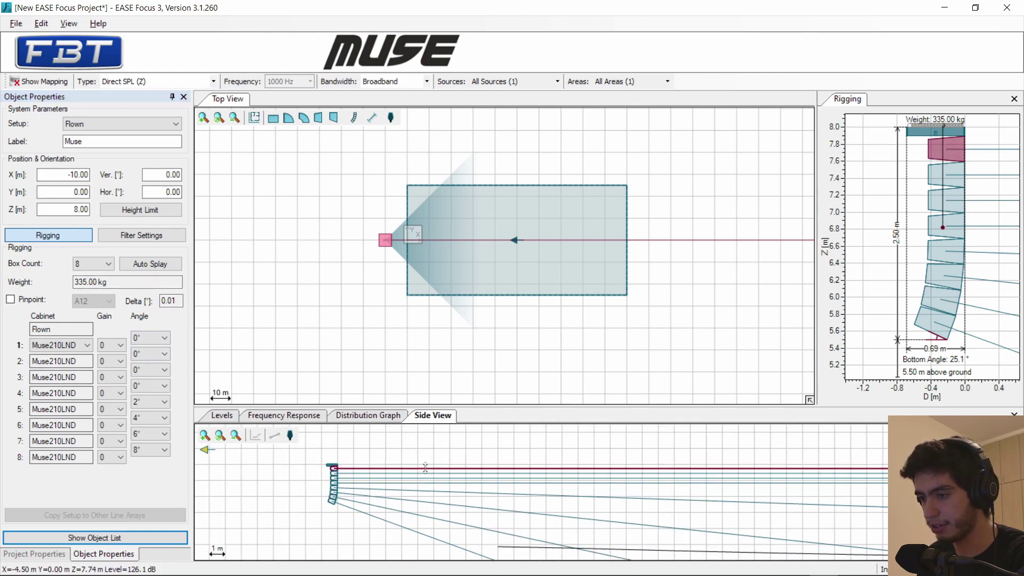
{"action": "left_click_drag", "start_coordinate": [425, 467], "coordinate": [435, 507]}
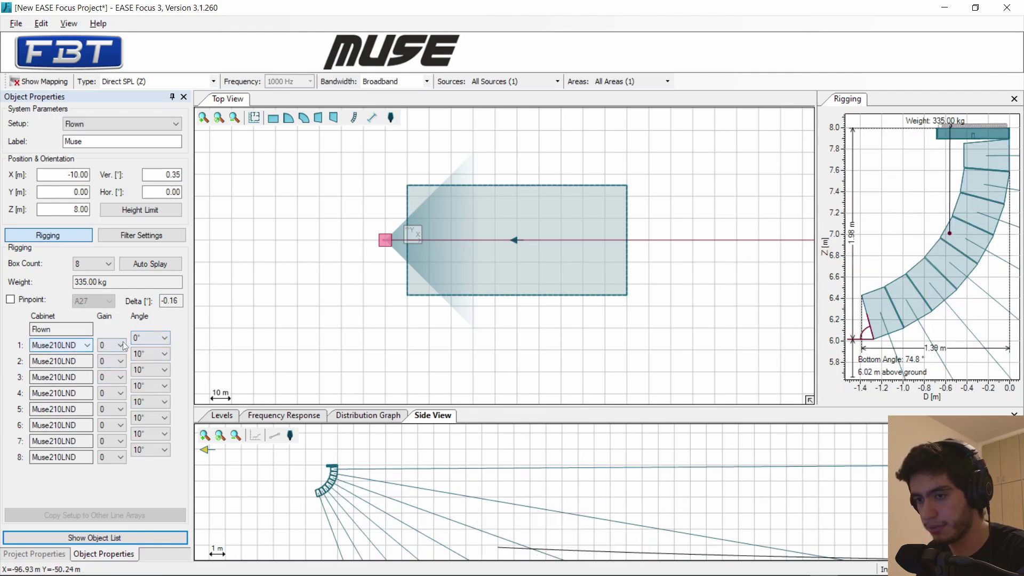
{"action": "left_click", "coordinate": [144, 355]}
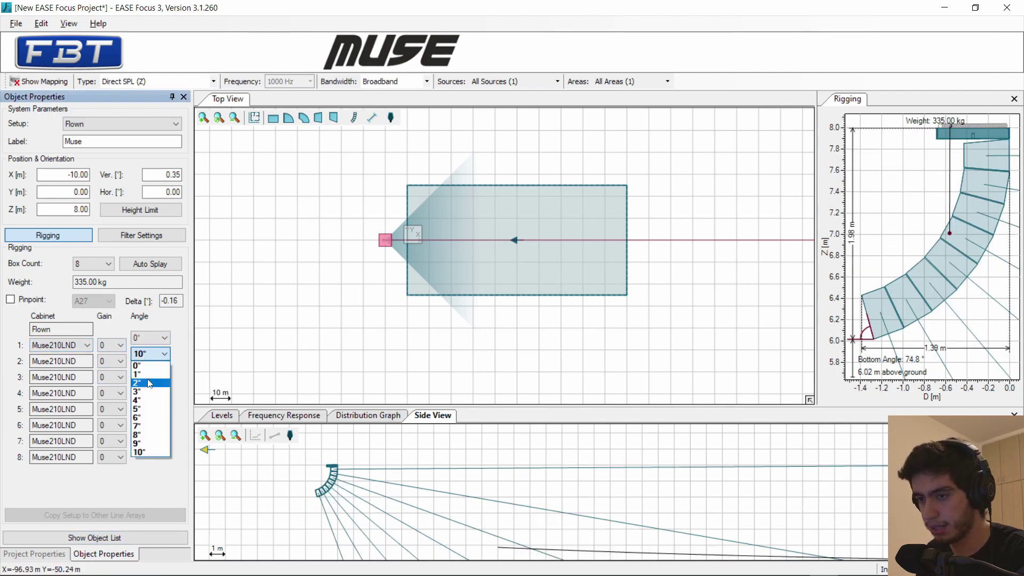
{"action": "left_click", "coordinate": [144, 376]}
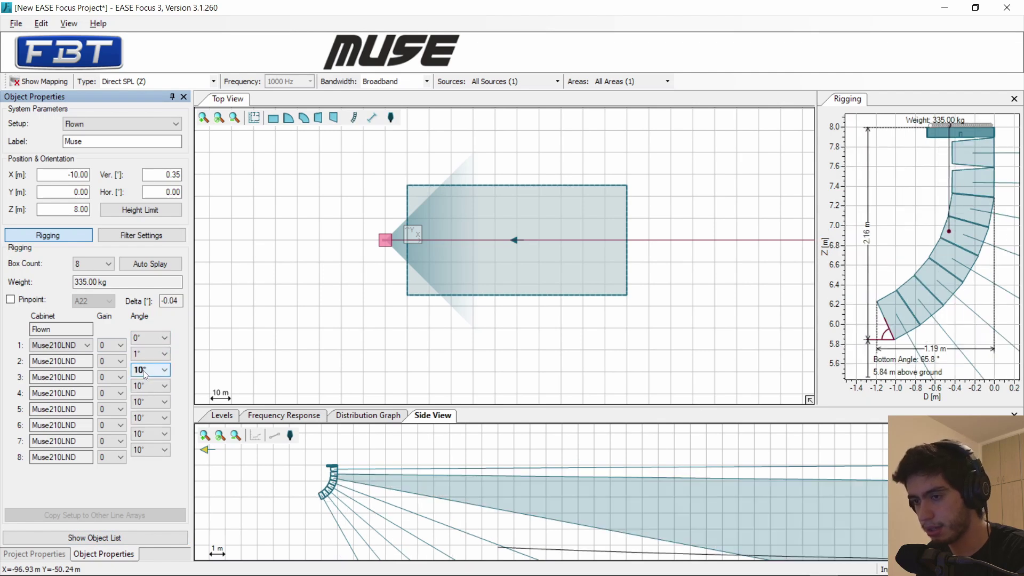
{"action": "left_click", "coordinate": [144, 370]}
{"action": "left_click", "coordinate": [145, 398]}
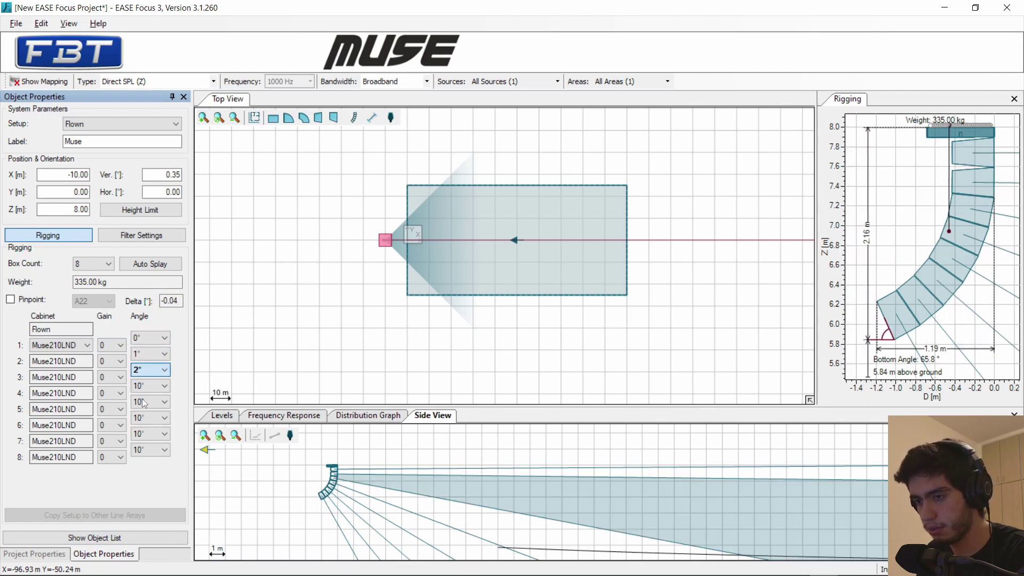
{"action": "left_click", "coordinate": [145, 385]}
{"action": "left_click", "coordinate": [145, 424]}
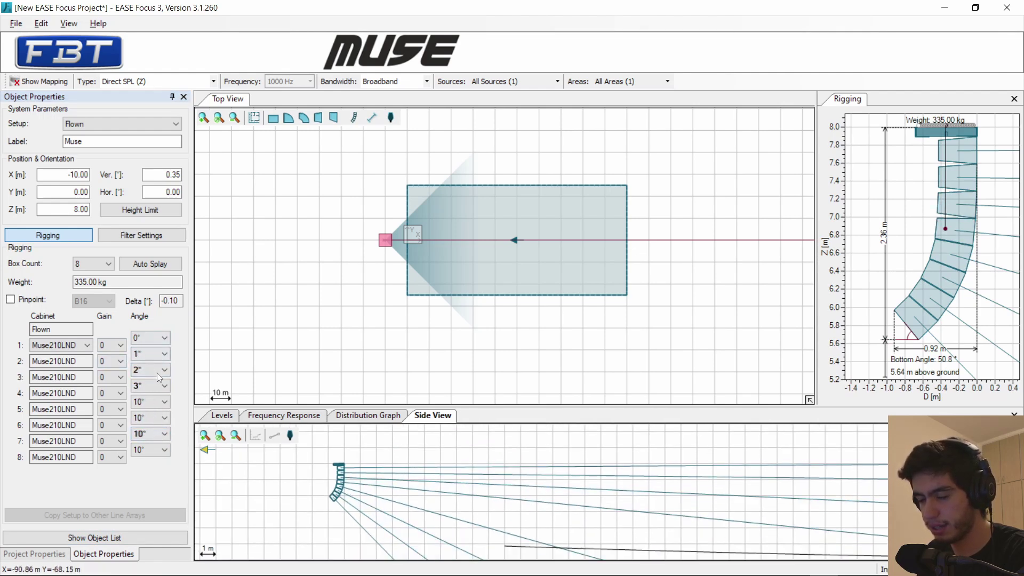
{"action": "left_click_drag", "start_coordinate": [384, 240], "coordinate": [352, 236]}
{"action": "left_click_drag", "start_coordinate": [338, 483], "coordinate": [331, 479]}
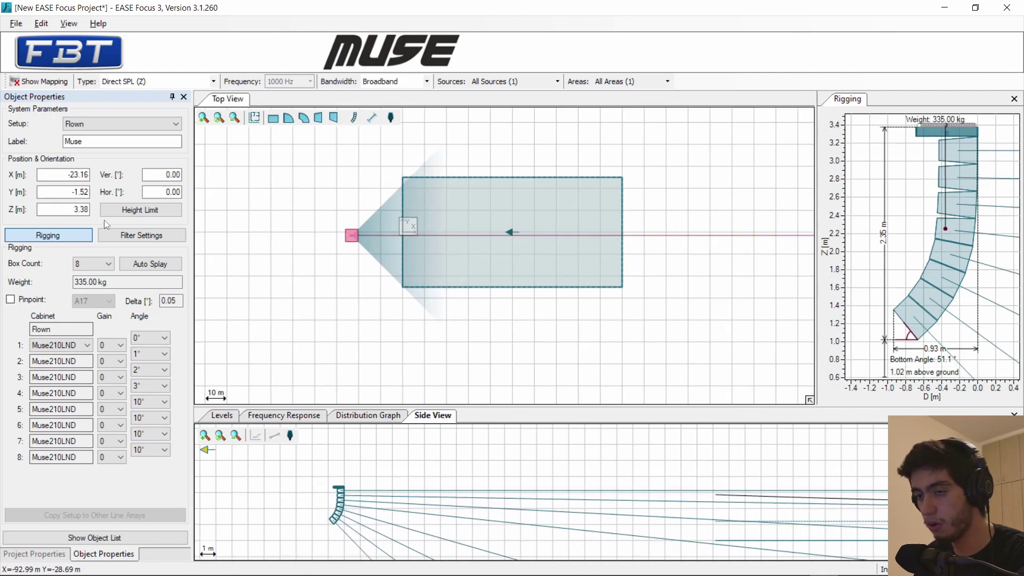
Step: Position the Muse array at X 0, Y 0 and height Z 7 m
{"action": "double_click", "coordinate": [78, 176]}
{"action": "type", "text": "-0"}
{"action": "key", "text": "Return"}
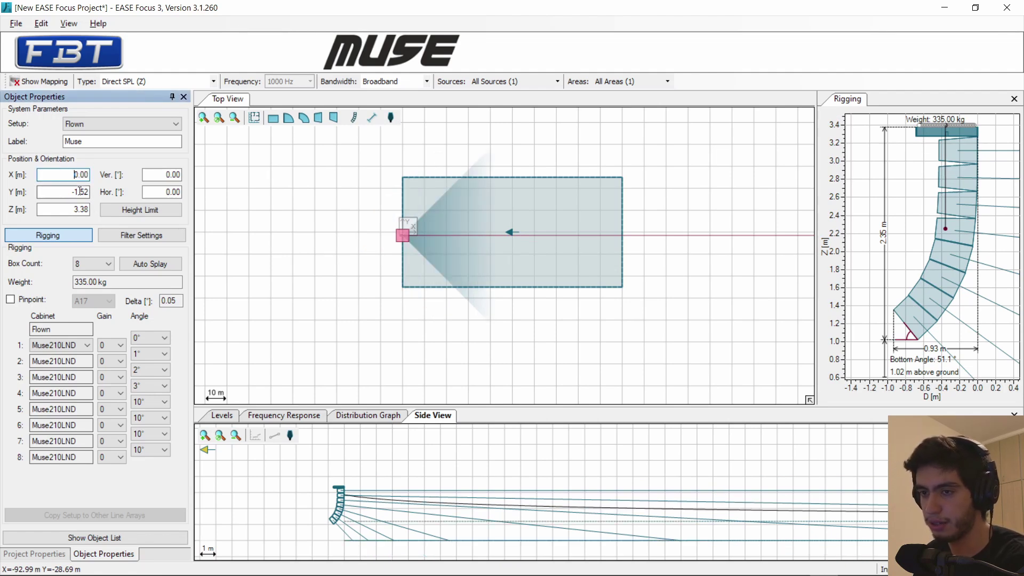
{"action": "double_click", "coordinate": [80, 193]}
{"action": "type", "text": "0"}
{"action": "key", "text": "Return"}
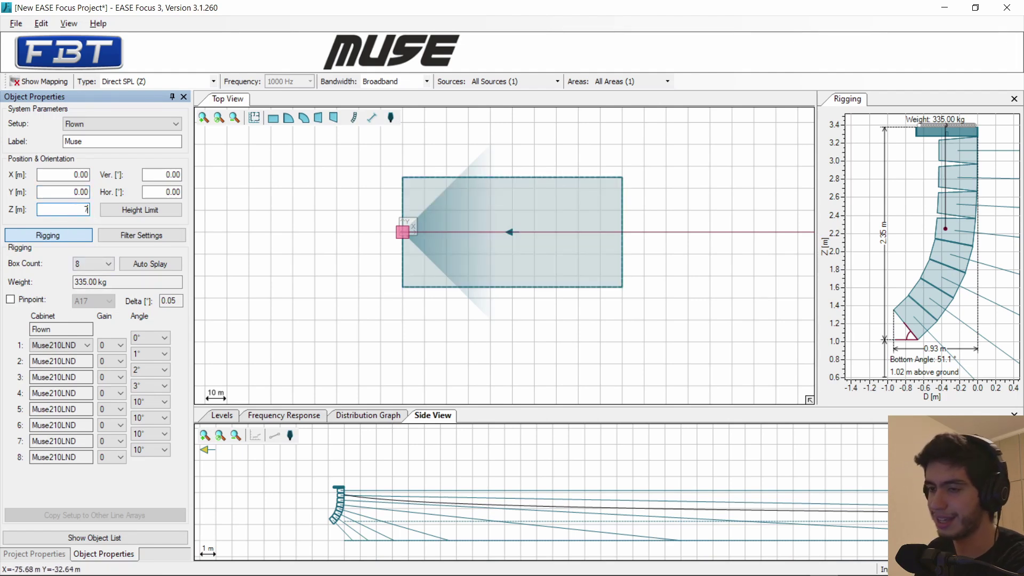
{"action": "left_click", "coordinate": [86, 209]}
{"action": "type", "text": "7"}
{"action": "key", "text": "Tab"}
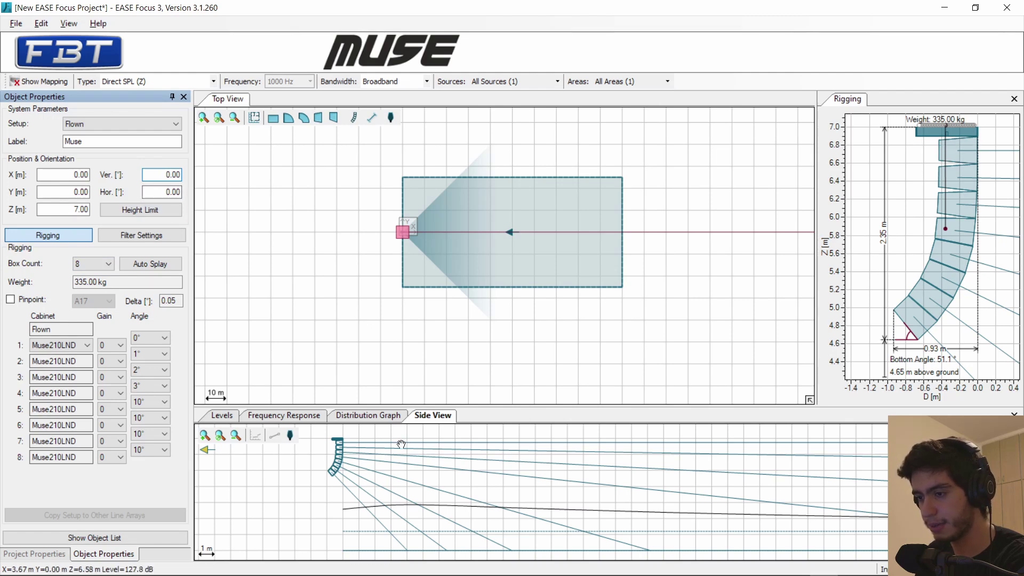
Step: Reset the array's vertical and horizontal aim angles to 0° and detach the side view
{"action": "left_click_drag", "start_coordinate": [401, 443], "coordinate": [541, 468]}
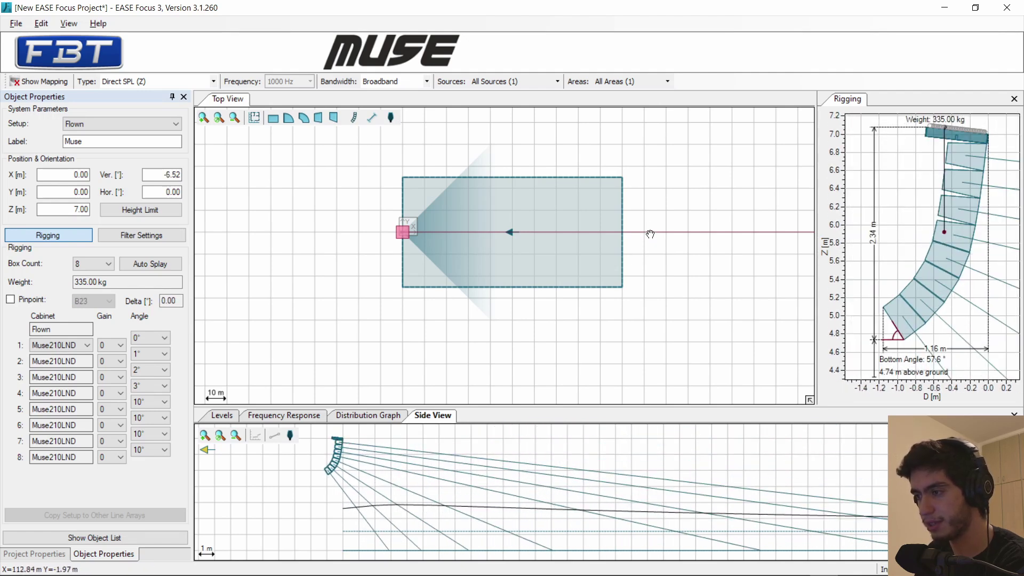
{"action": "left_click_drag", "start_coordinate": [651, 232], "coordinate": [644, 273]}
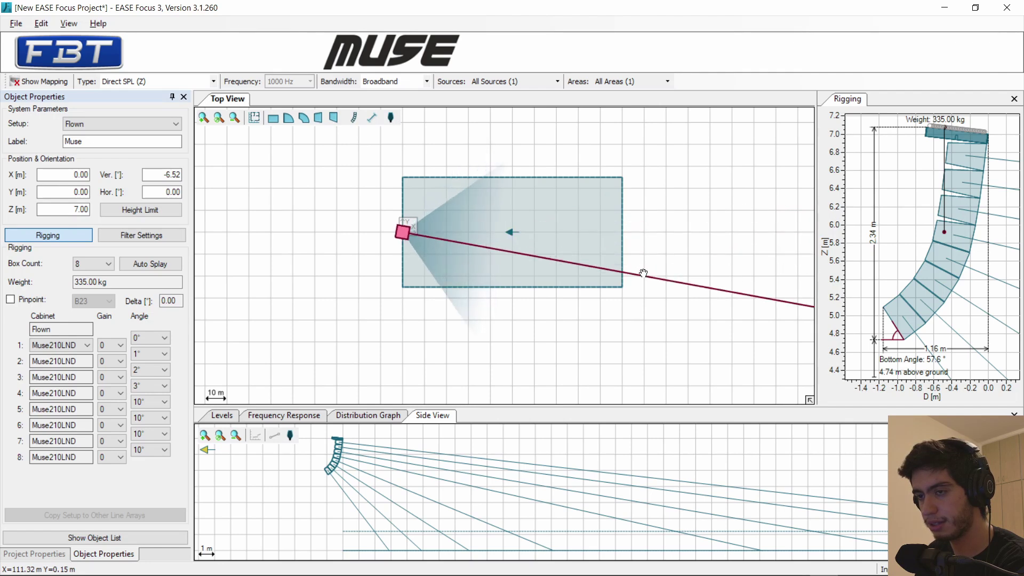
{"action": "left_click", "coordinate": [155, 193]}
{"action": "type", "text": "0"}
{"action": "key", "text": "Return"}
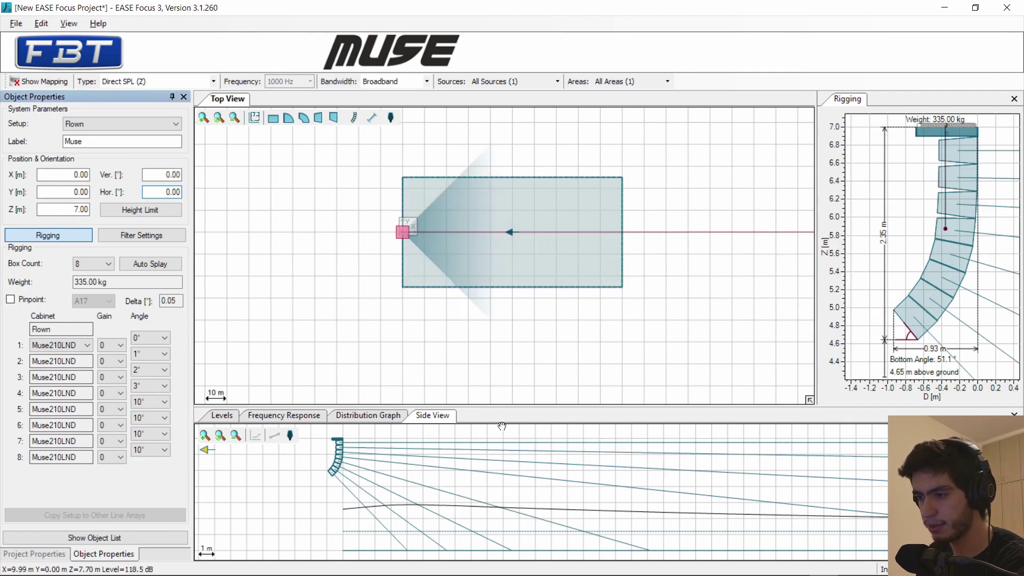
{"action": "left_click_drag", "start_coordinate": [496, 406], "coordinate": [496, 377]}
{"action": "left_click_drag", "start_coordinate": [433, 386], "coordinate": [764, 247]}
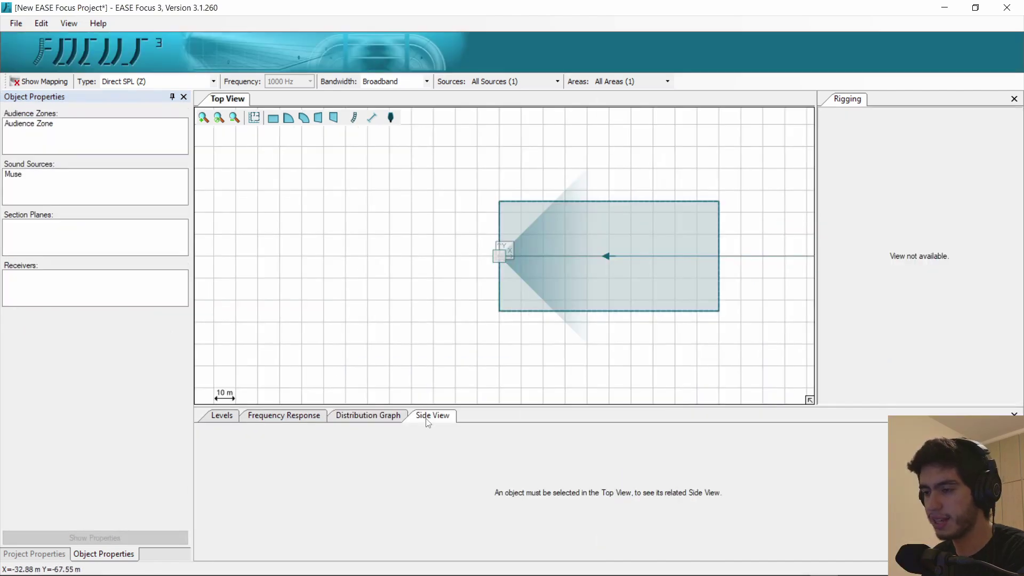
Step: Reset the window layout via View > Reset Layout and show the SPL coverage map
{"action": "left_click", "coordinate": [429, 423]}
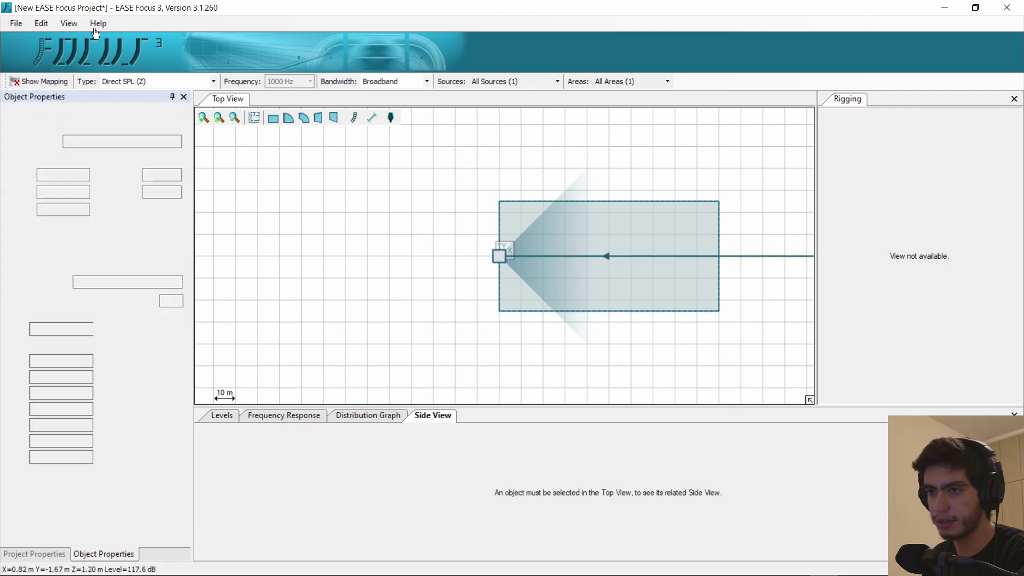
{"action": "left_click", "coordinate": [72, 25]}
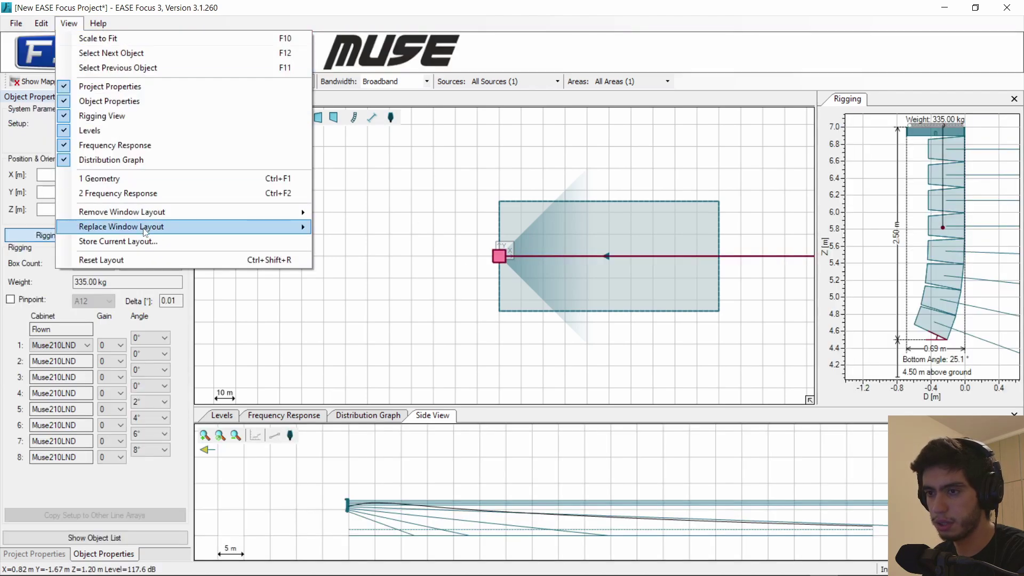
{"action": "left_click", "coordinate": [136, 261]}
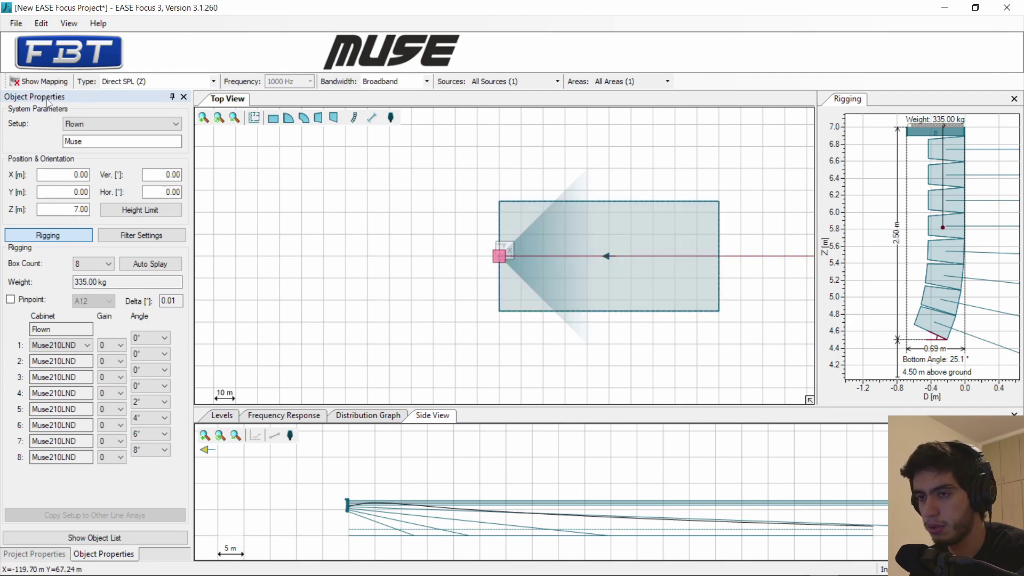
{"action": "left_click", "coordinate": [39, 83]}
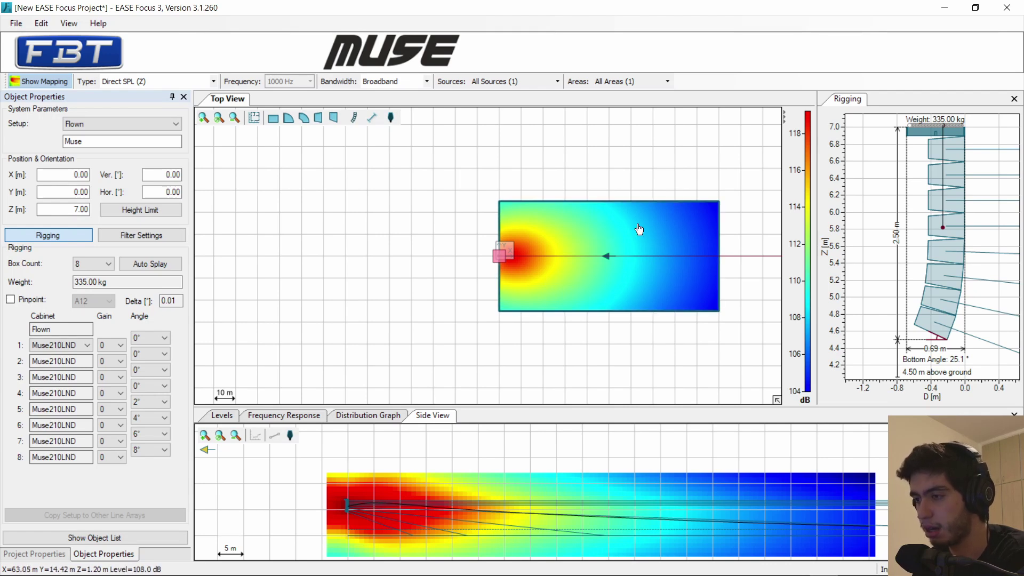
{"action": "left_click_drag", "start_coordinate": [639, 229], "coordinate": [647, 230]}
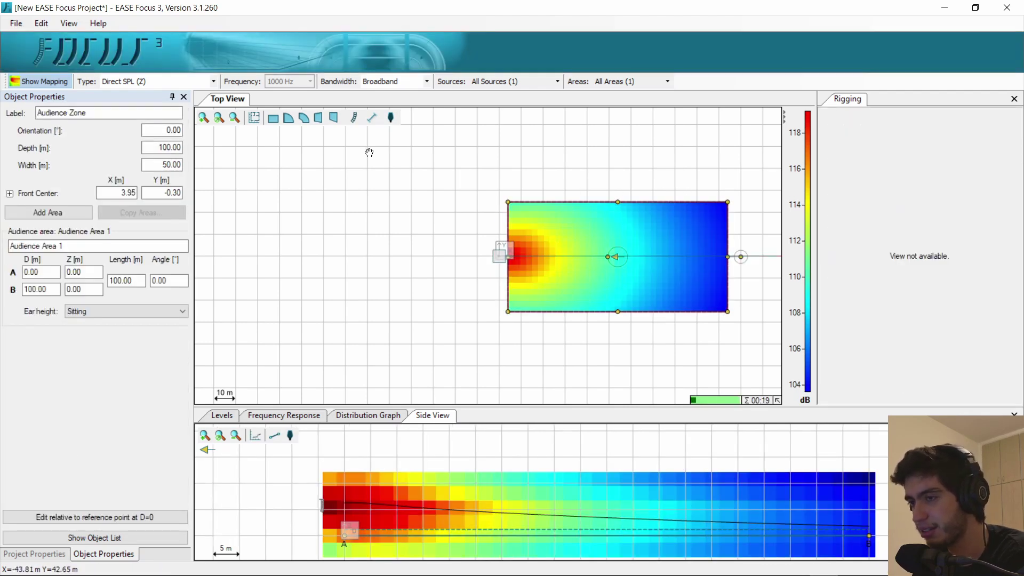
Step: Add a right-angled trapezoid and a 90° annular sector audience area near the array
{"action": "left_click", "coordinate": [333, 118]}
{"action": "left_click", "coordinate": [303, 117]}
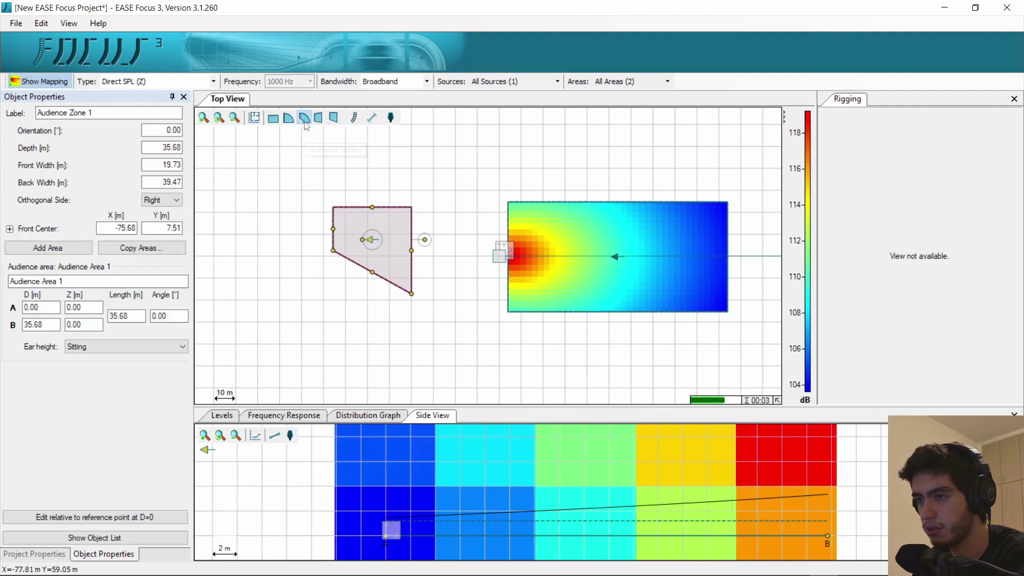
{"action": "left_click", "coordinate": [275, 203]}
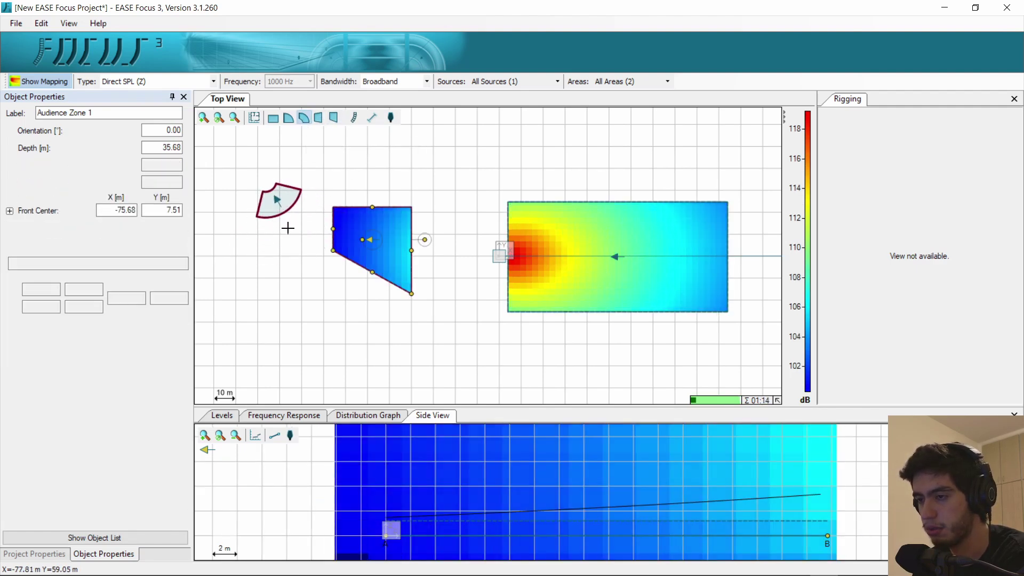
{"action": "left_click_drag", "start_coordinate": [299, 204], "coordinate": [599, 182]}
{"action": "left_click_drag", "start_coordinate": [377, 247], "coordinate": [470, 257]}
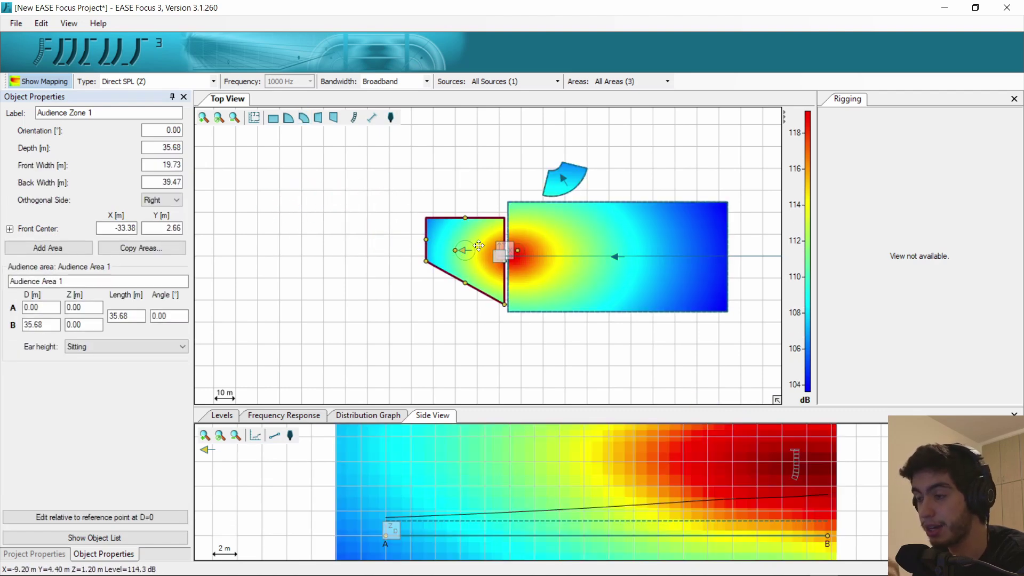
Step: Undo the extra audience areas, set the zone depth to 60 m, and centre it in Top View
{"action": "key", "text": "ctrl+z"}
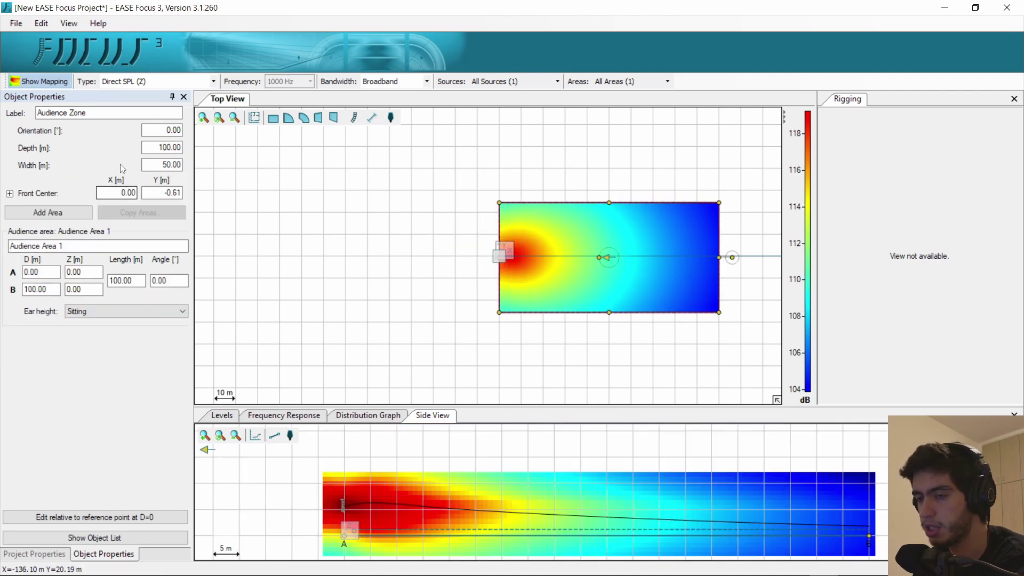
{"action": "double_click", "coordinate": [167, 167]}
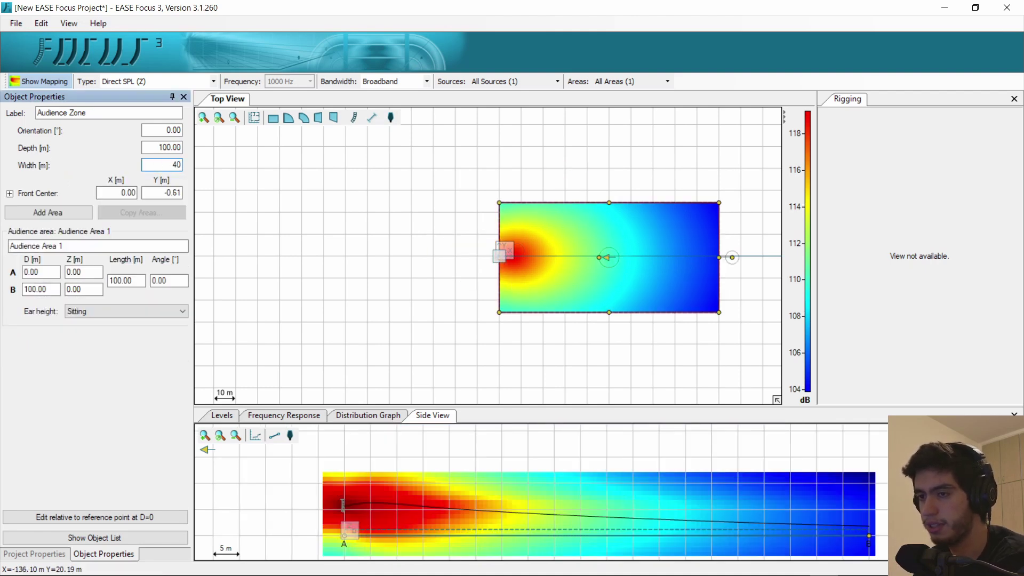
{"action": "double_click", "coordinate": [166, 149]}
{"action": "type", "text": "60"}
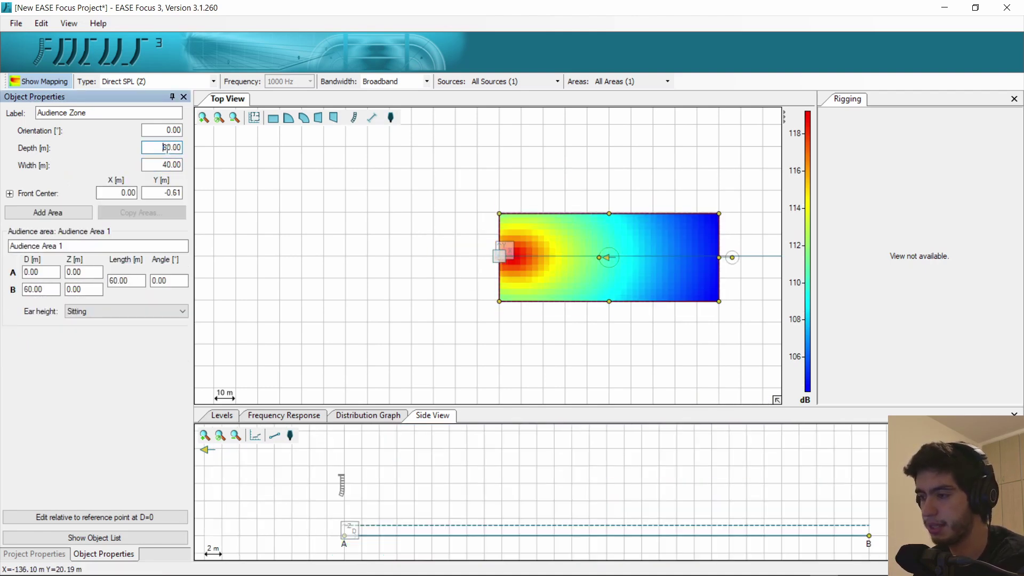
{"action": "left_click", "coordinate": [166, 194]}
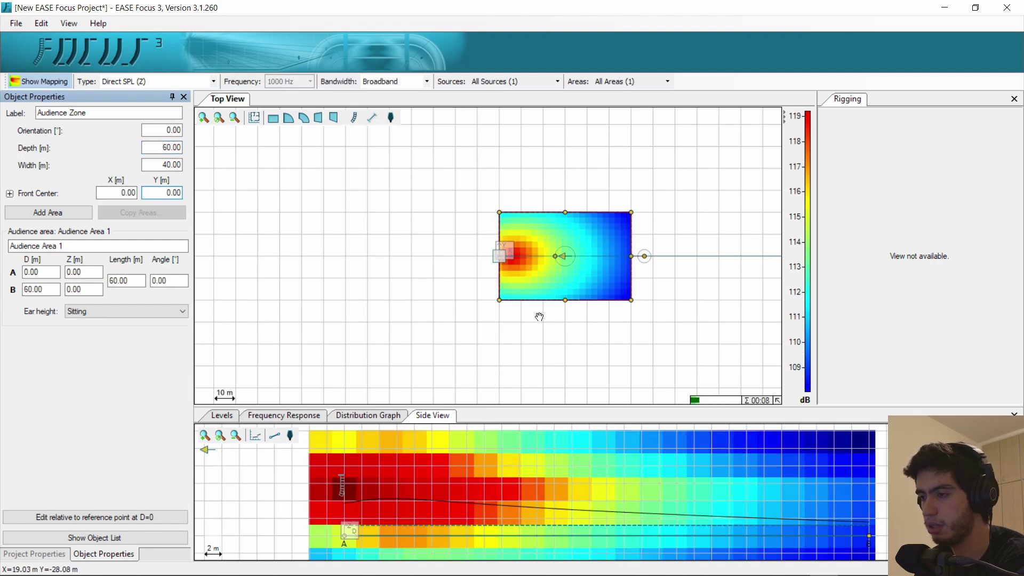
{"action": "scroll", "coordinate": [540, 315], "scroll_direction": "up", "scroll_amount": 2}
{"action": "left_click_drag", "start_coordinate": [569, 315], "coordinate": [466, 363]}
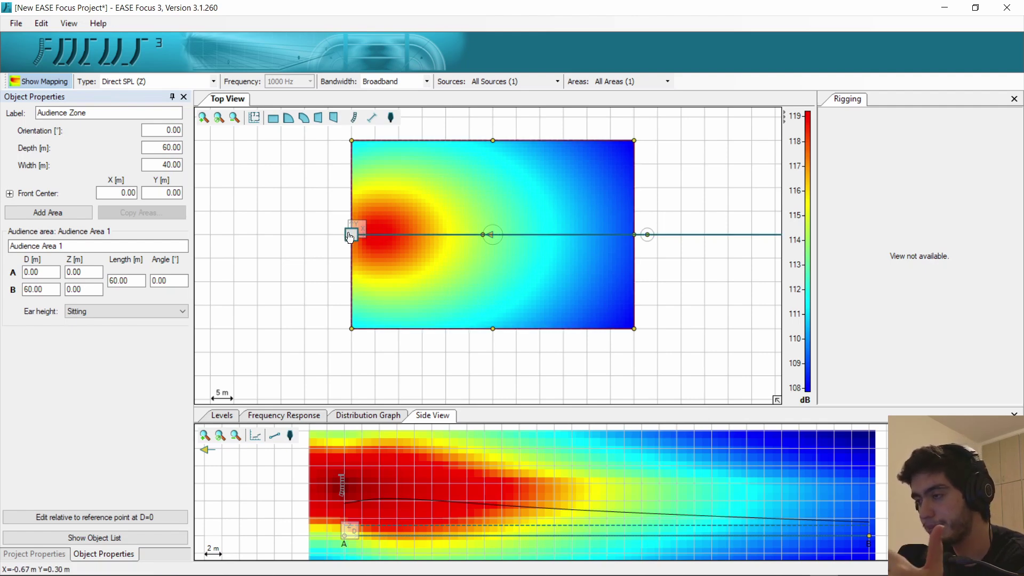
Step: Select the Muse line array and check its 7 m height in Object Properties
{"action": "left_click", "coordinate": [350, 237]}
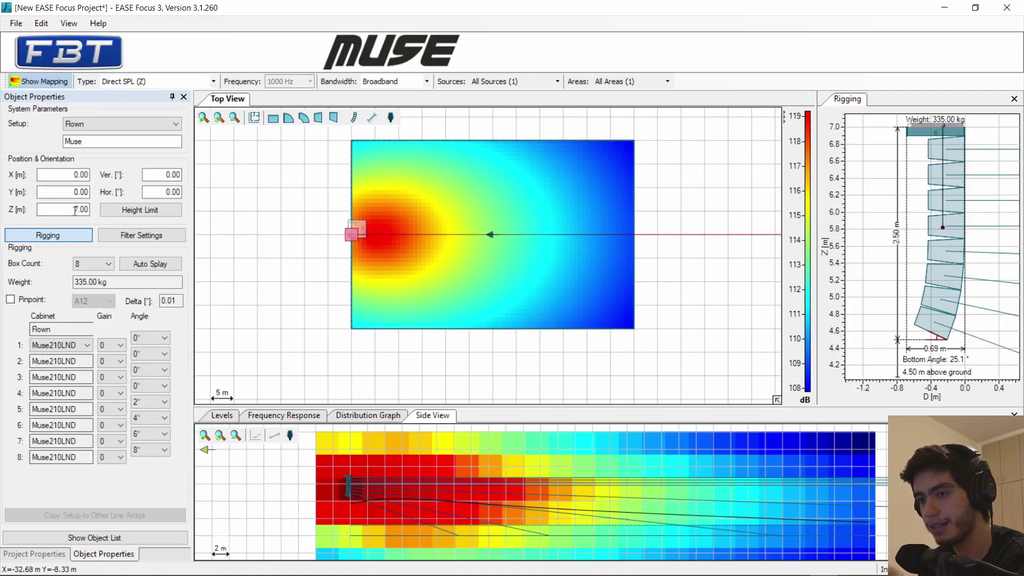
{"action": "left_click", "coordinate": [74, 210]}
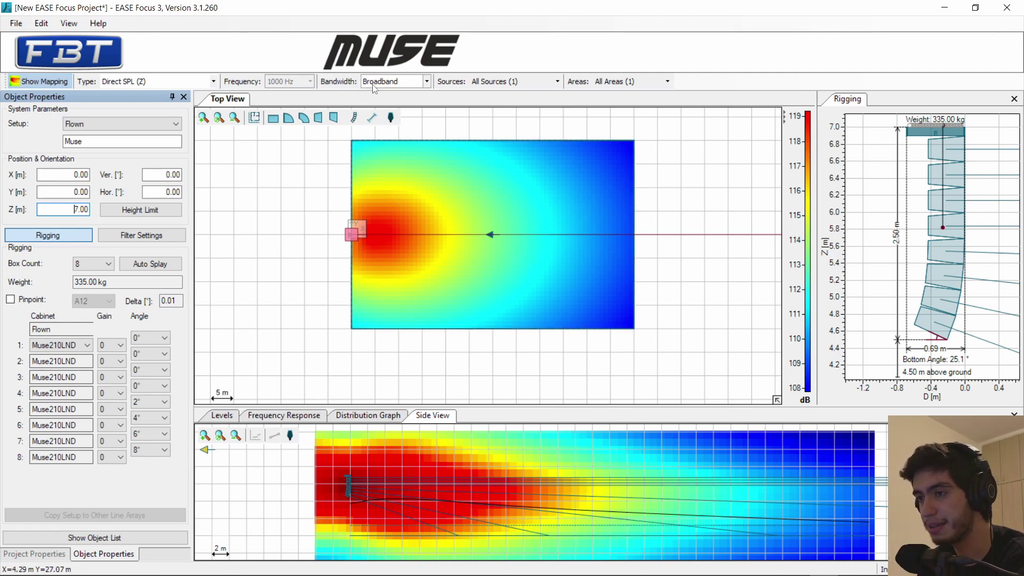
Step: Set the coverage map to 3-octave bandwidth at 4000 Hz
{"action": "left_click", "coordinate": [389, 82]}
{"action": "left_click", "coordinate": [395, 102]}
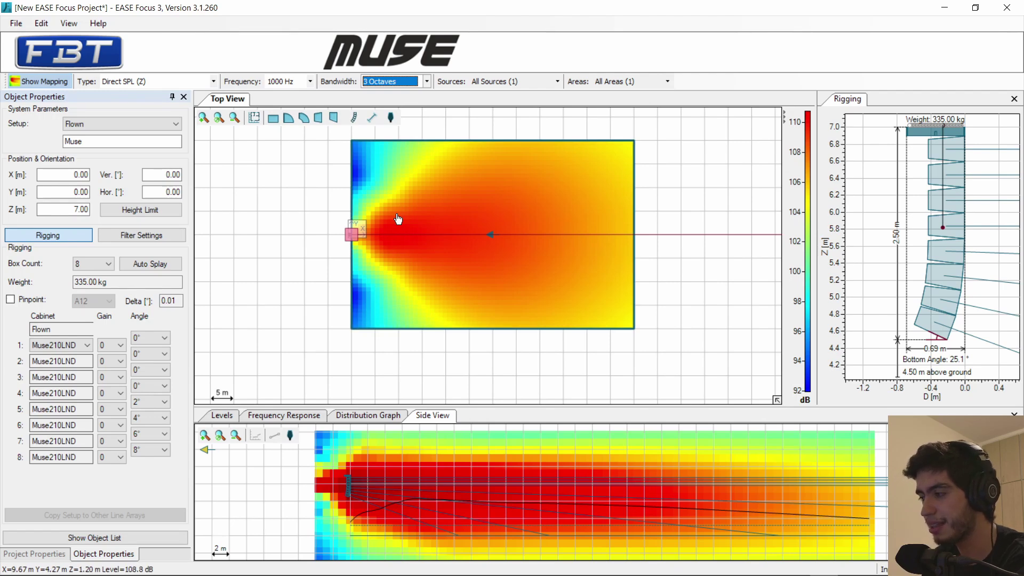
{"action": "left_click", "coordinate": [282, 85]}
{"action": "left_click", "coordinate": [392, 81]}
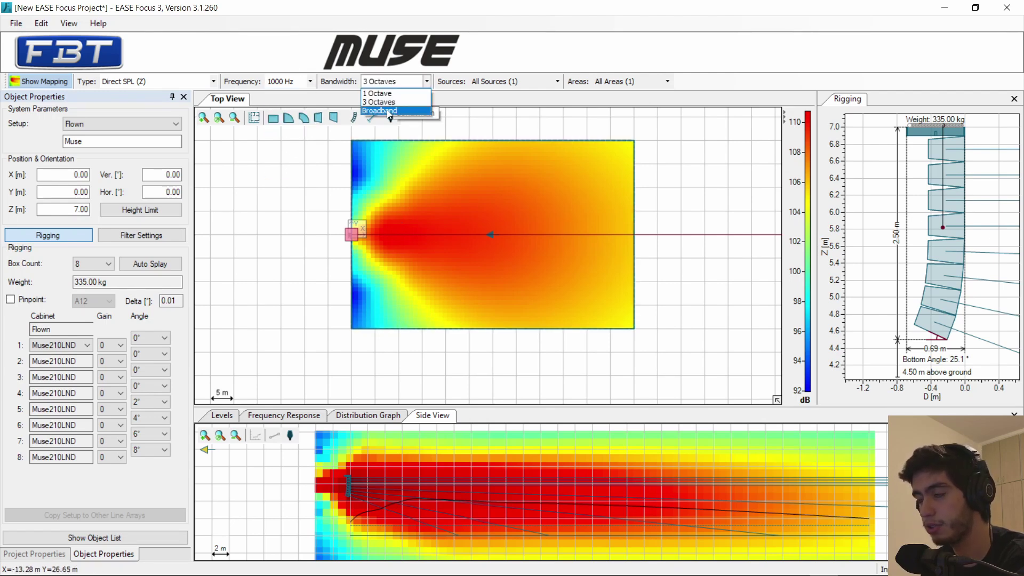
{"action": "left_click", "coordinate": [390, 110]}
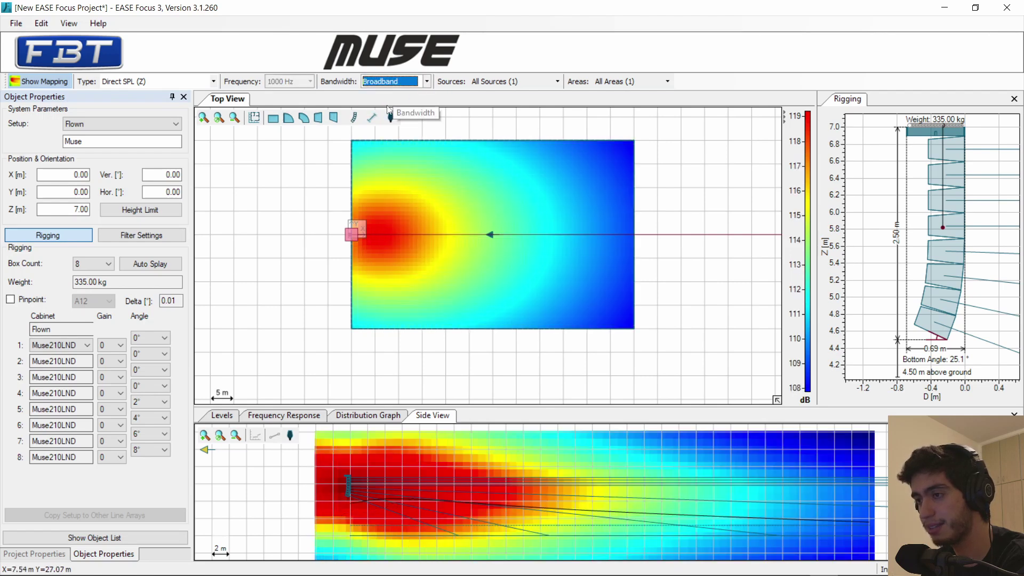
{"action": "left_click", "coordinate": [392, 81]}
{"action": "left_click", "coordinate": [388, 102]}
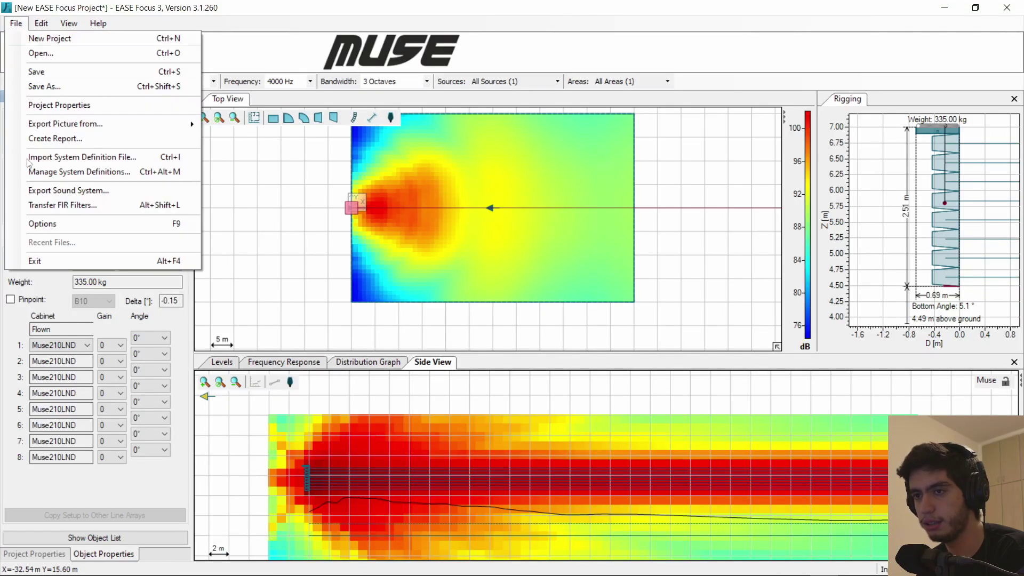
Step: Set the functionality mode to Extended in the Environment options
{"action": "left_click", "coordinate": [76, 224]}
{"action": "left_click", "coordinate": [336, 239]}
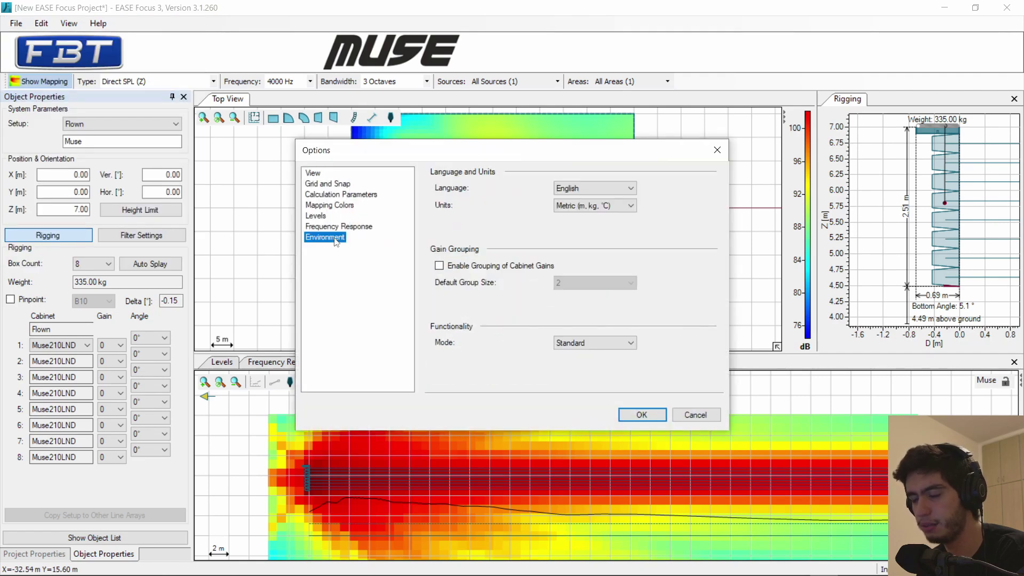
{"action": "left_click", "coordinate": [602, 344]}
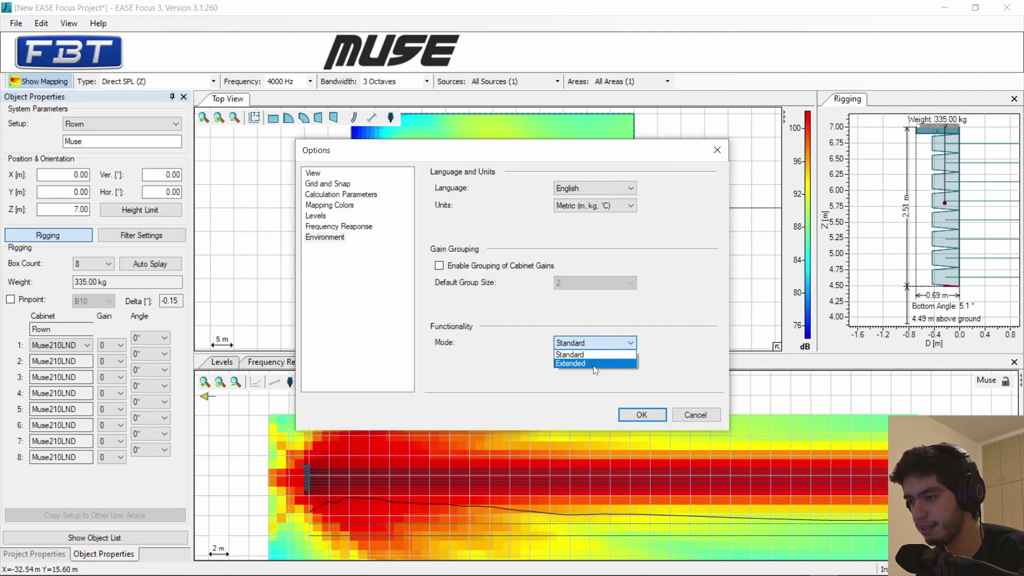
{"action": "left_click", "coordinate": [592, 364]}
{"action": "key", "text": "Return"}
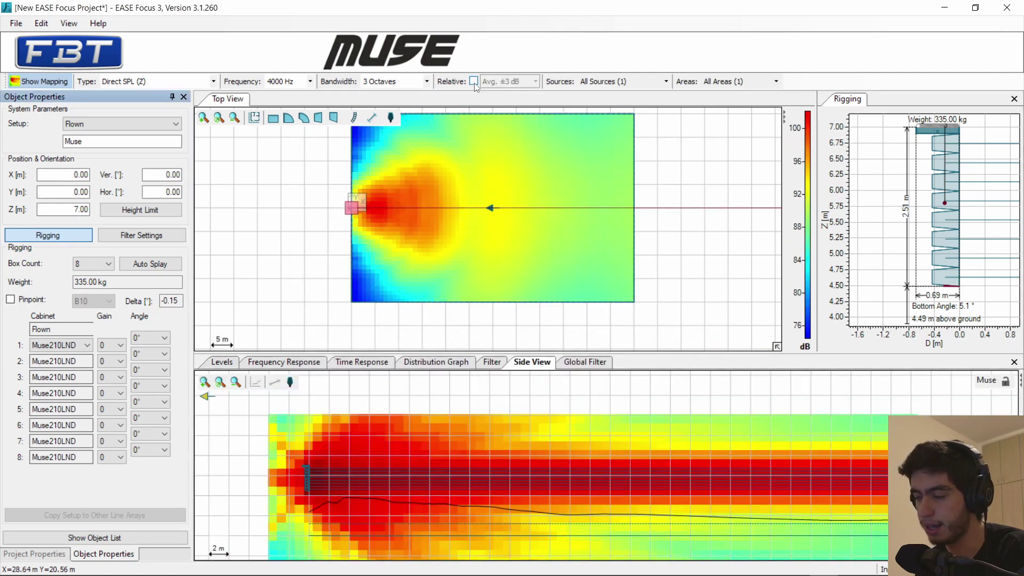
Step: Turn on relative mapping at Avg. ±3 dB, briefly comparing with absolute SPL
{"action": "left_click", "coordinate": [473, 81]}
{"action": "left_click", "coordinate": [506, 81]}
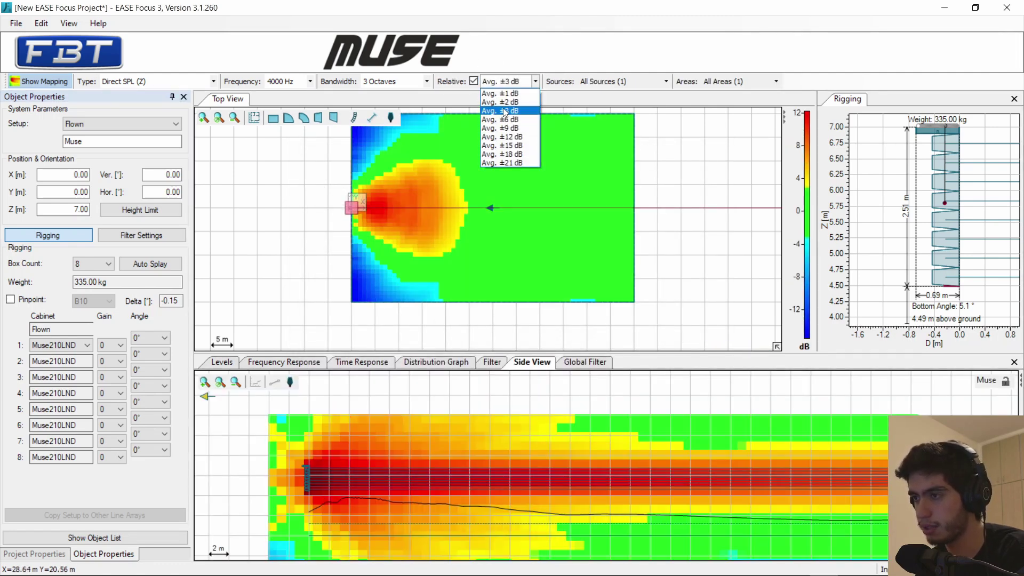
{"action": "left_click", "coordinate": [506, 111]}
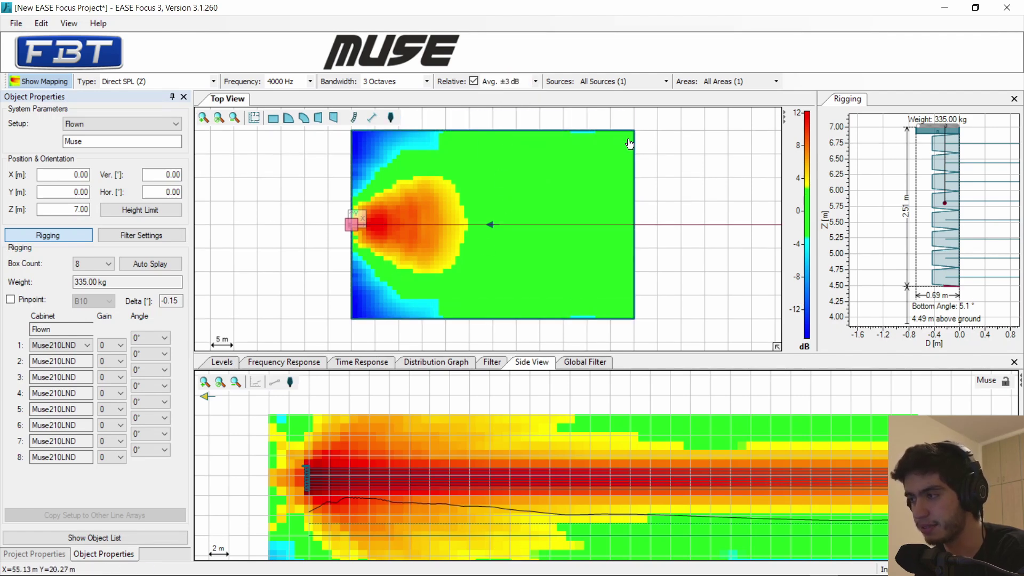
{"action": "left_click", "coordinate": [474, 82]}
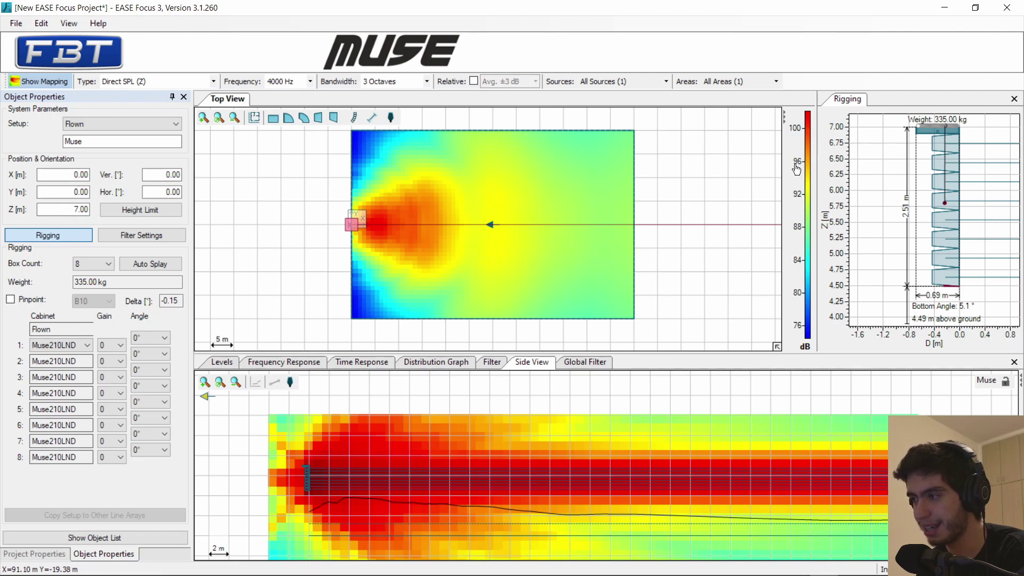
{"action": "left_click", "coordinate": [474, 82]}
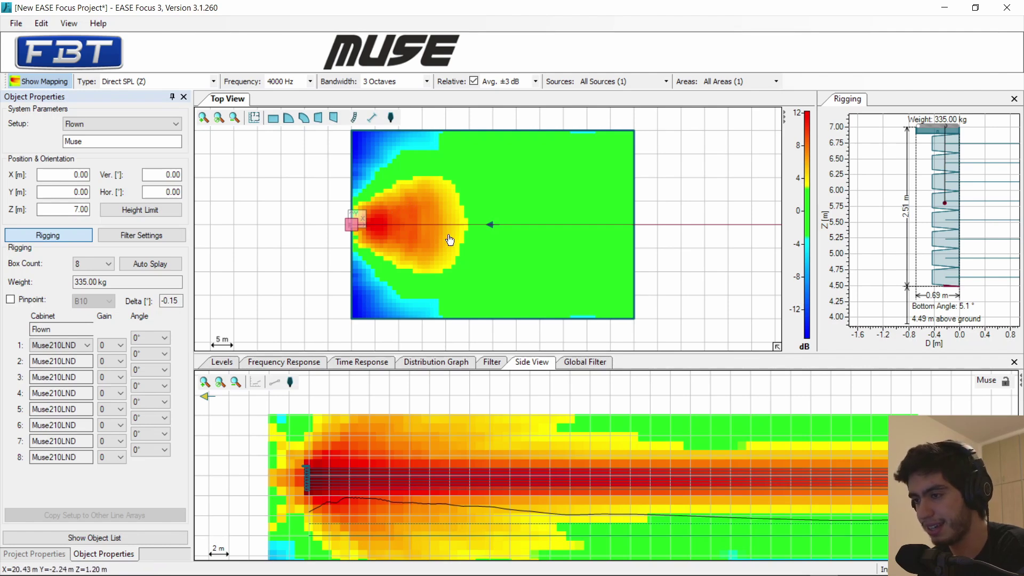
{"action": "key", "text": "alt"}
Step: Reduce the Muse line array to 4 boxes, weighing 183 kg
{"action": "left_click", "coordinate": [347, 228]}
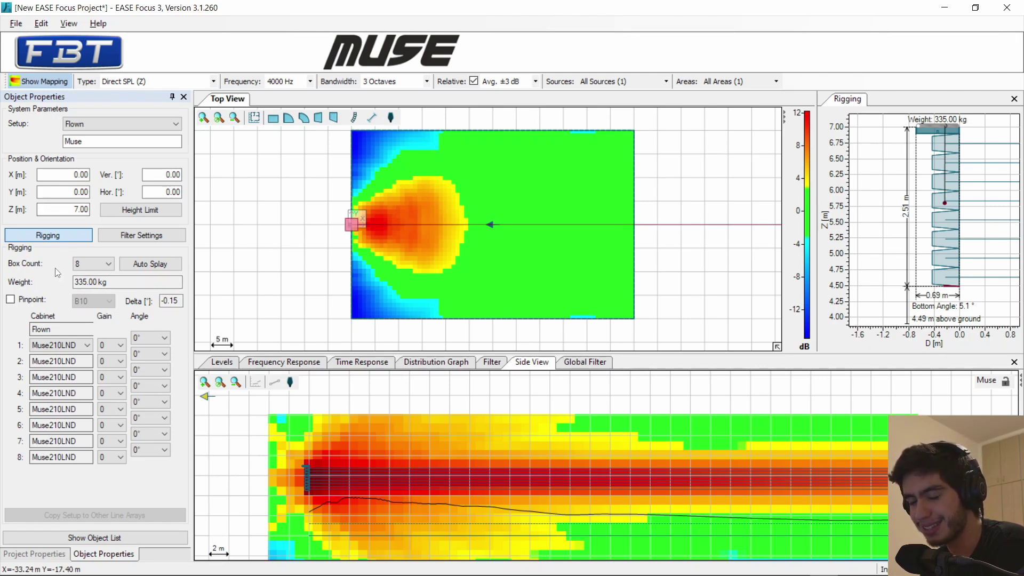
{"action": "left_click", "coordinate": [91, 264]}
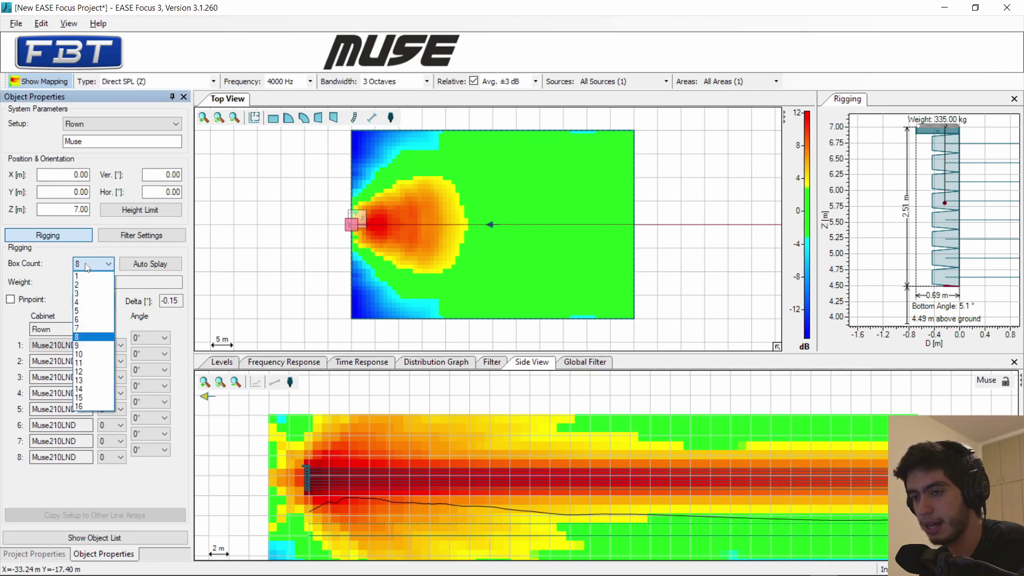
{"action": "left_click", "coordinate": [85, 302]}
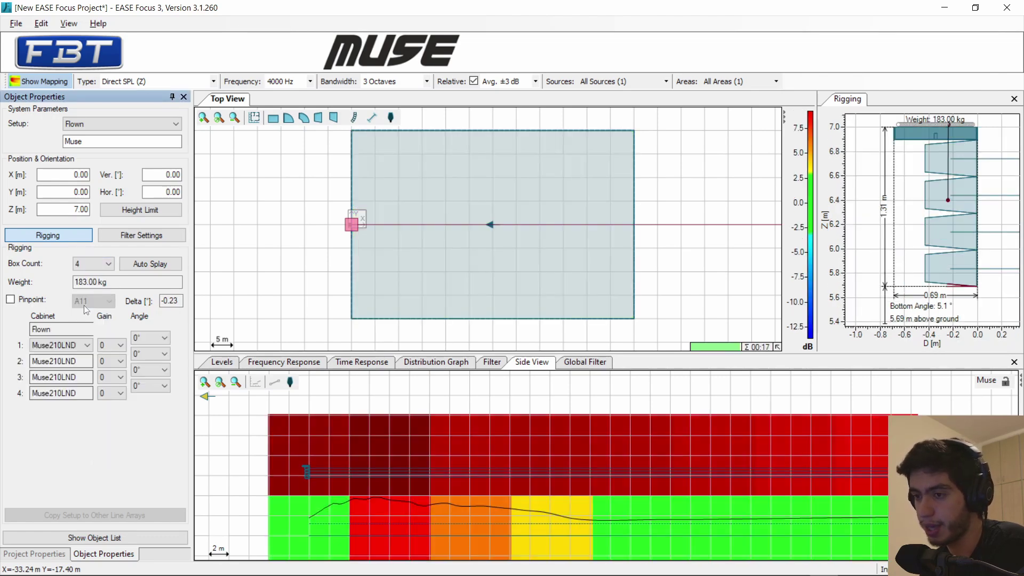
Step: Hide the coverage mapping and zoom in on the Side View
{"action": "left_click", "coordinate": [40, 81]}
{"action": "scroll", "coordinate": [291, 480], "scroll_direction": "up", "scroll_amount": 2}
{"action": "scroll", "coordinate": [270, 417], "scroll_direction": "up", "scroll_amount": 2}
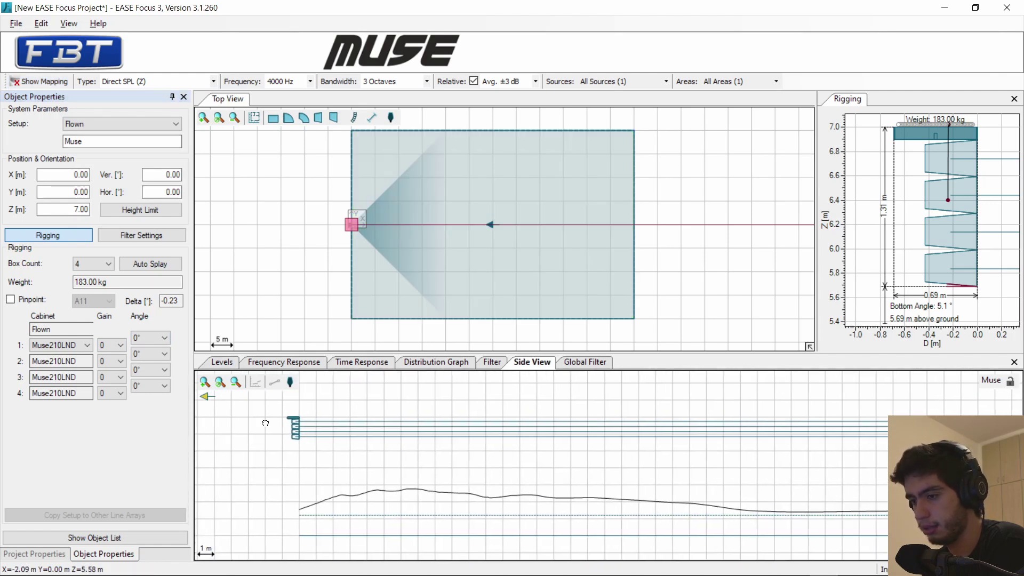
{"action": "scroll", "coordinate": [315, 502], "scroll_direction": "up", "scroll_amount": 2}
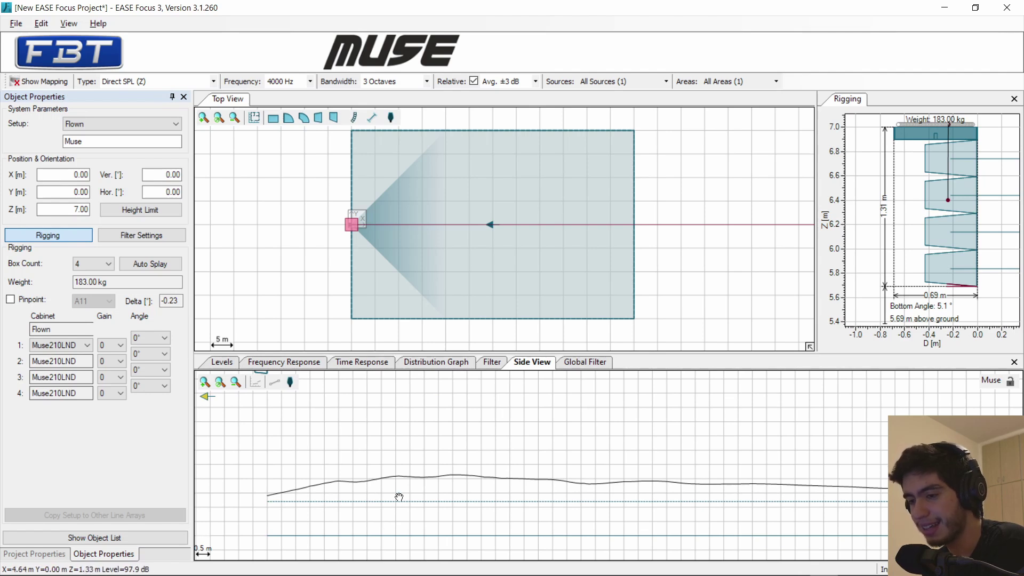
{"action": "scroll", "coordinate": [396, 494], "scroll_direction": "down", "scroll_amount": 2}
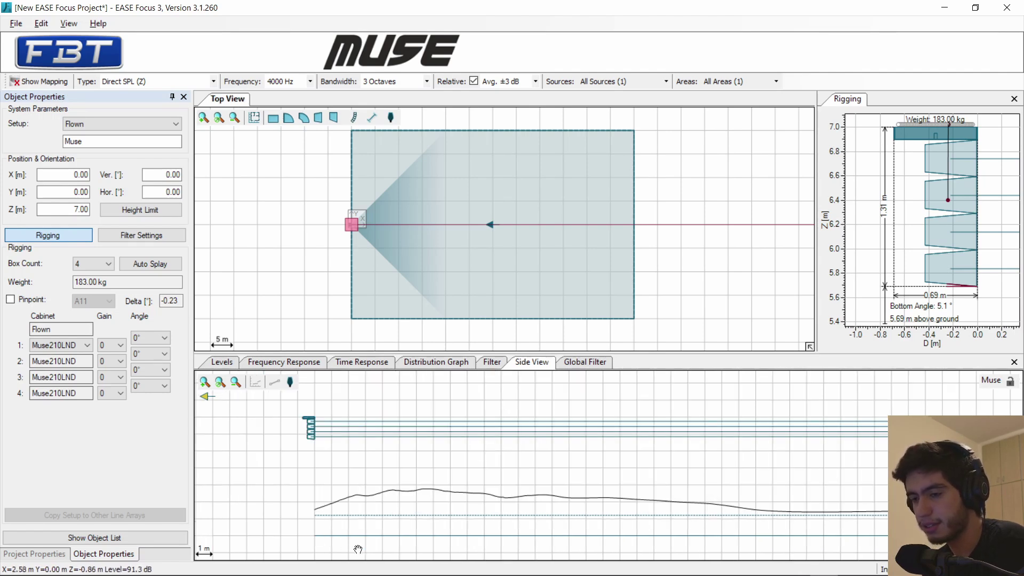
{"action": "left_click", "coordinate": [51, 554]}
{"action": "left_click", "coordinate": [48, 536]}
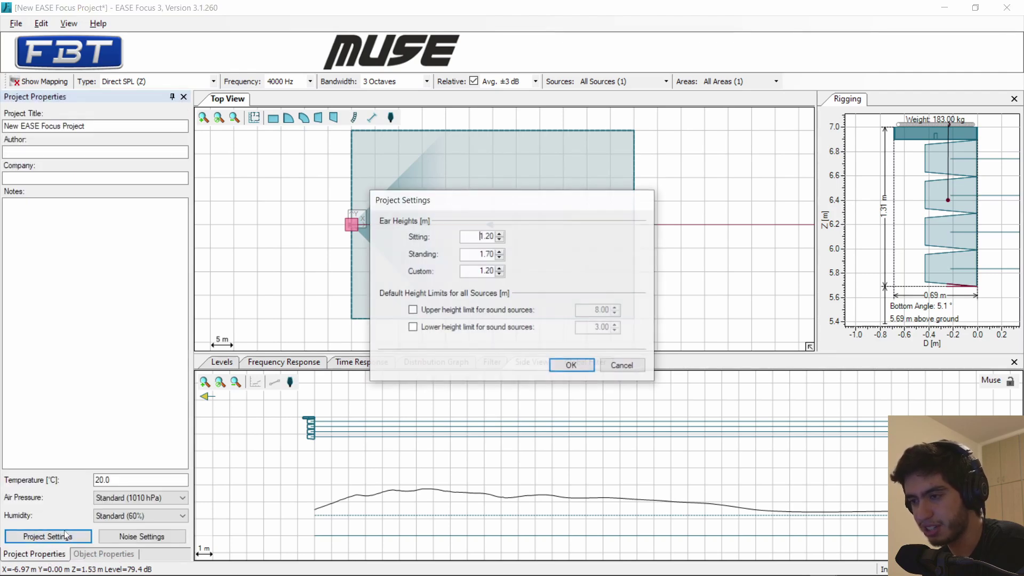
{"action": "left_click", "coordinate": [622, 366]}
{"action": "left_click", "coordinate": [380, 266]}
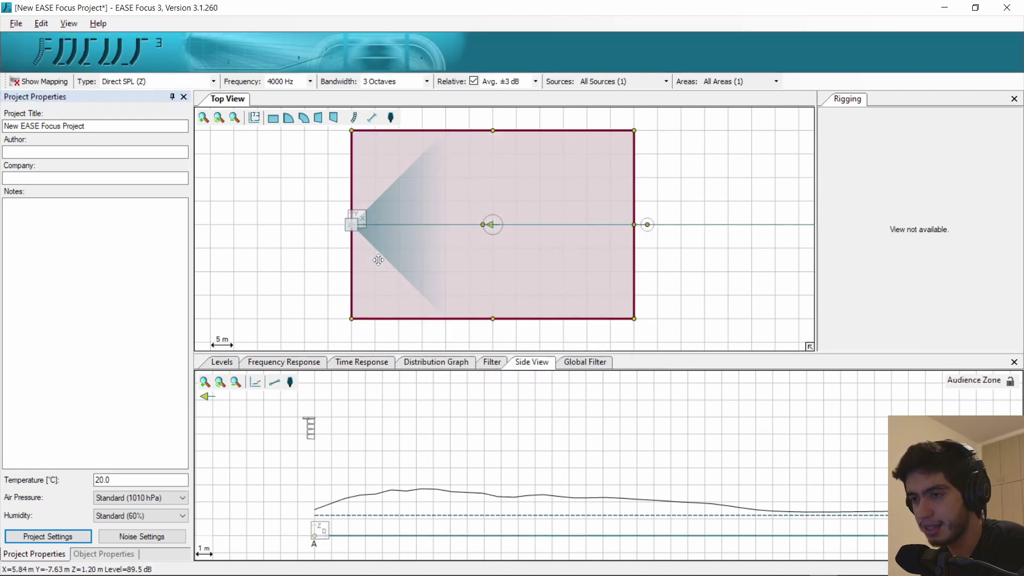
{"action": "left_click", "coordinate": [105, 555]}
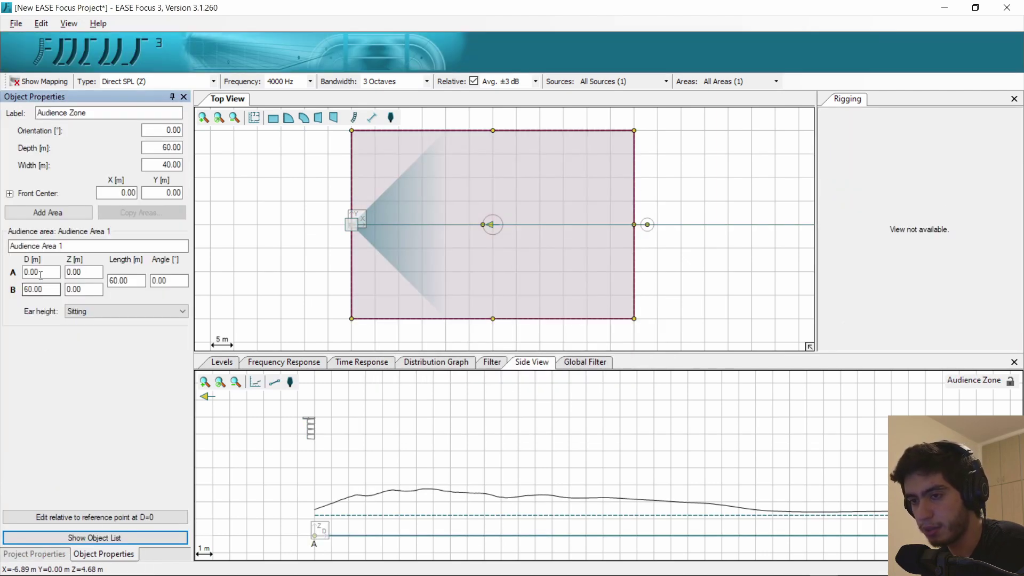
{"action": "left_click", "coordinate": [96, 313]}
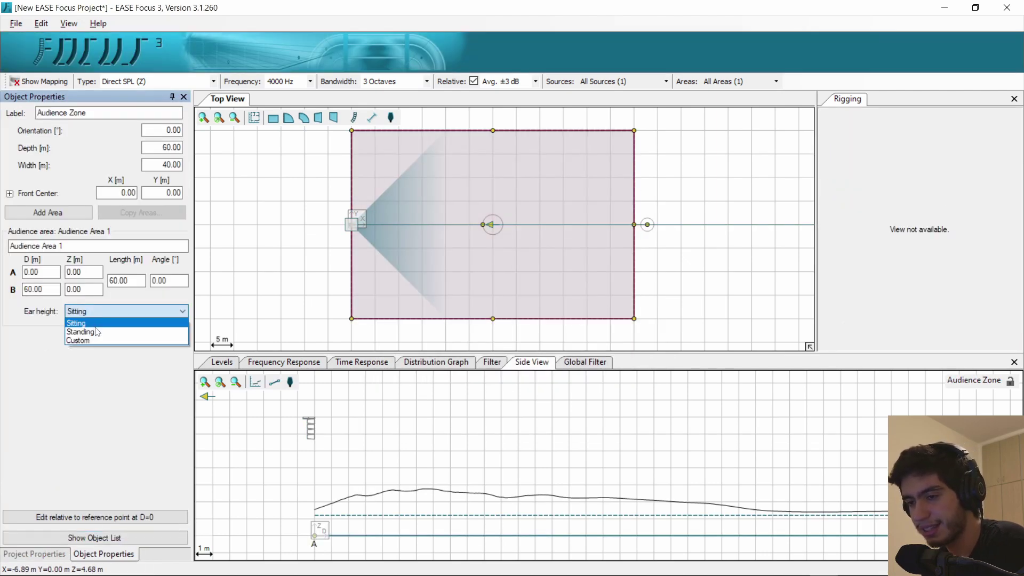
{"action": "left_click", "coordinate": [99, 394]}
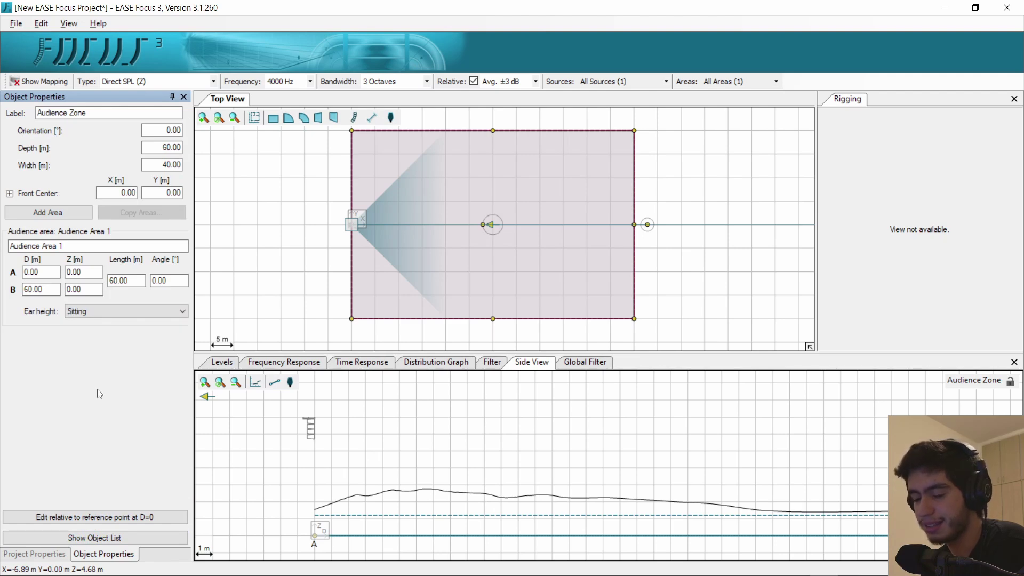
Step: Tilt the whole Muse array down to about −5.2° vertical aim
{"action": "left_click", "coordinate": [310, 428]}
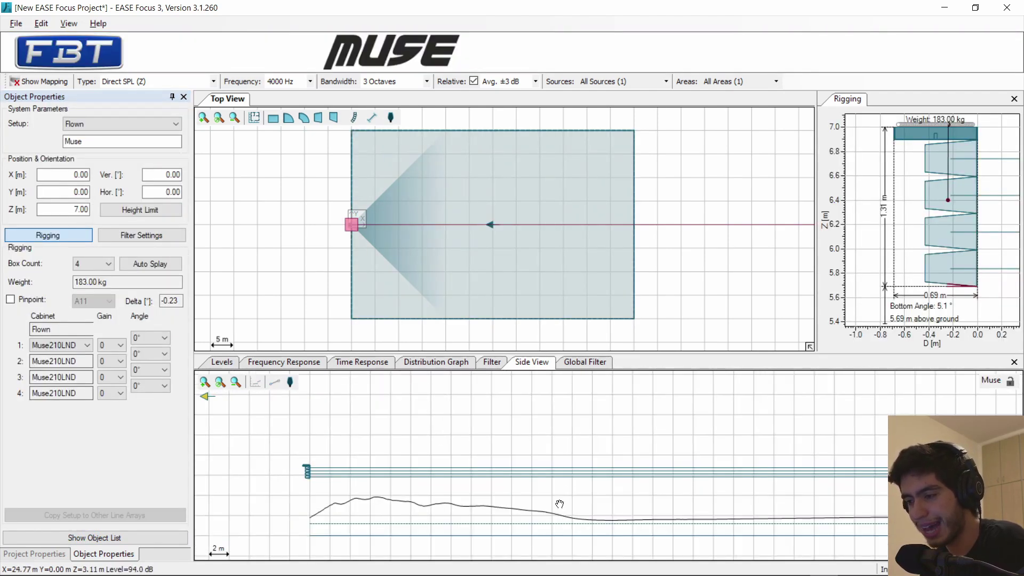
{"action": "left_click_drag", "start_coordinate": [553, 470], "coordinate": [885, 498]}
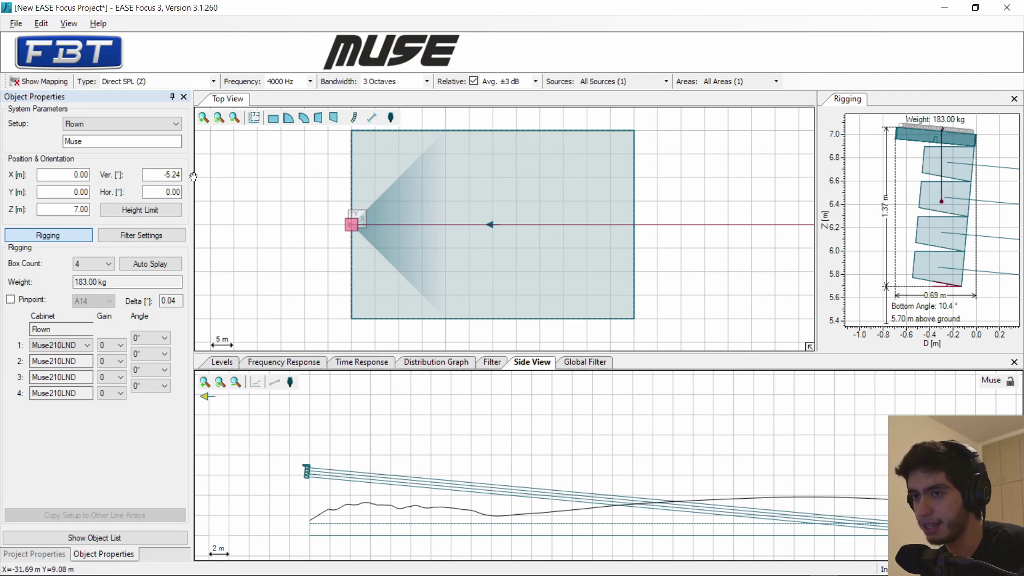
Step: Toggle the coverage map on and off, then widen the lower box angles to 5° and 9°
{"action": "left_click", "coordinate": [24, 81]}
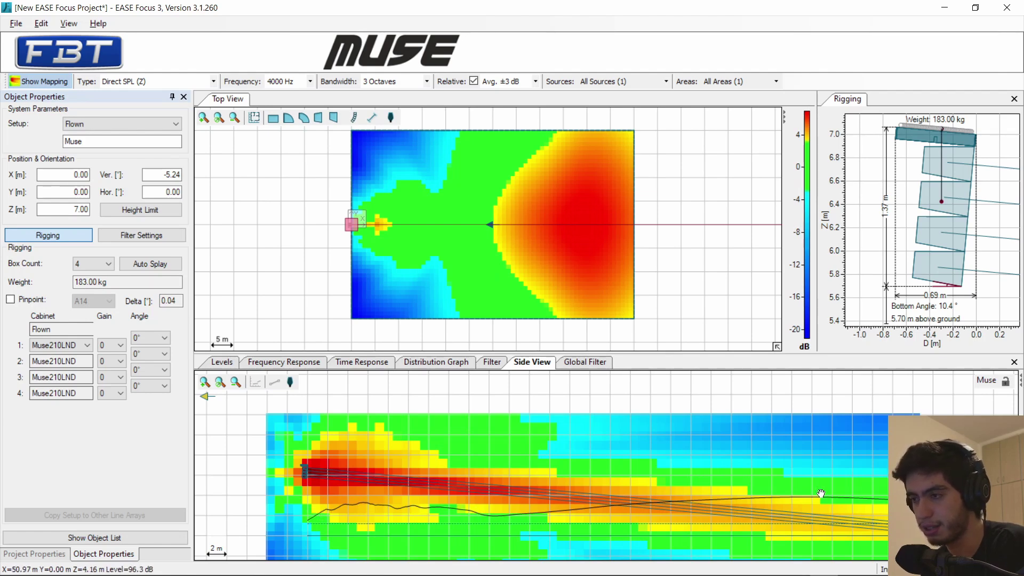
{"action": "left_click", "coordinate": [37, 81]}
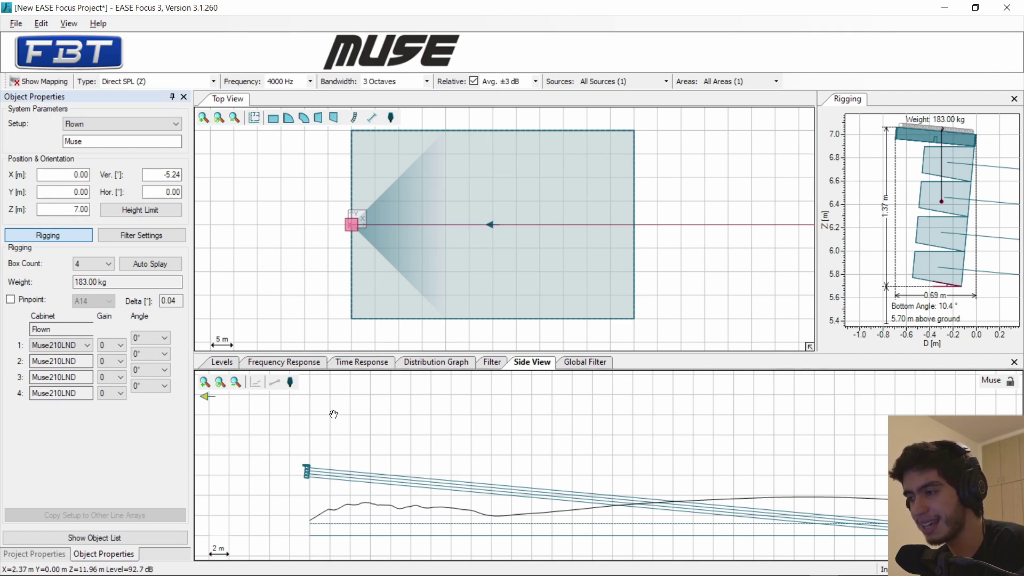
{"action": "left_click_drag", "start_coordinate": [373, 480], "coordinate": [384, 502]}
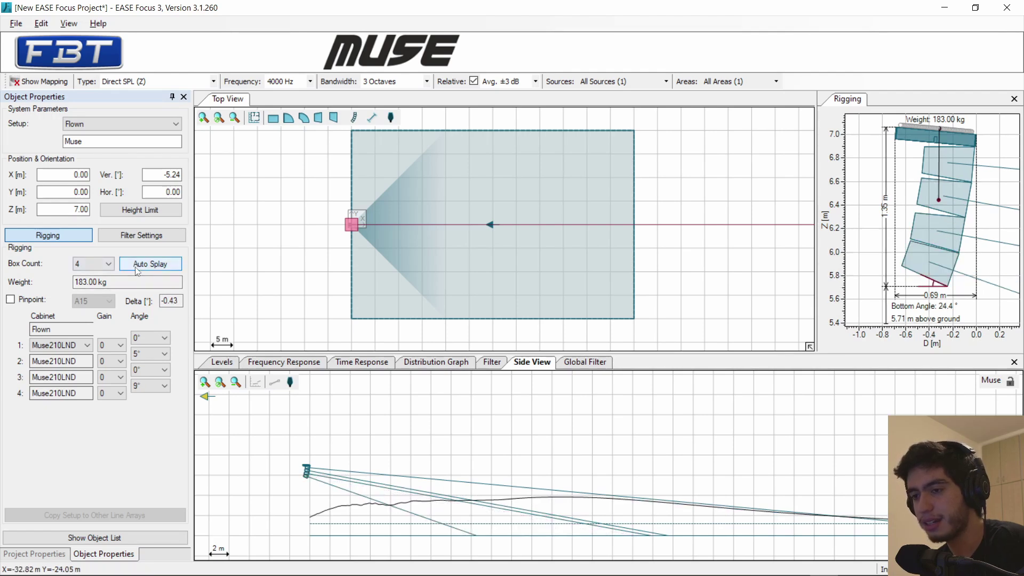
Step: Run Auto Splay from box 1 to box 4, giving angles 0°, 2°, 4° and 10°
{"action": "left_click", "coordinate": [138, 265]}
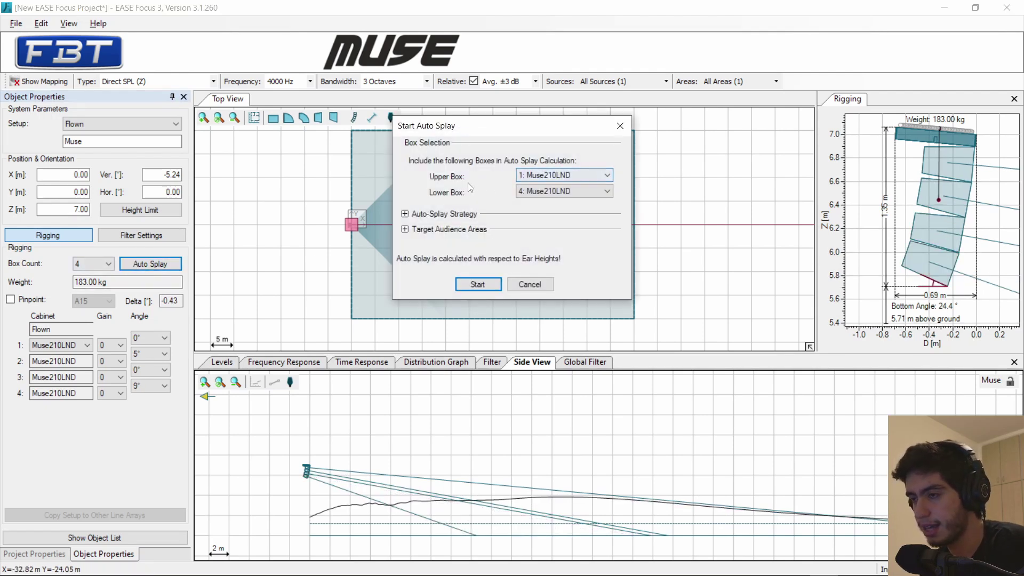
{"action": "left_click", "coordinate": [538, 193]}
{"action": "left_click", "coordinate": [488, 182]}
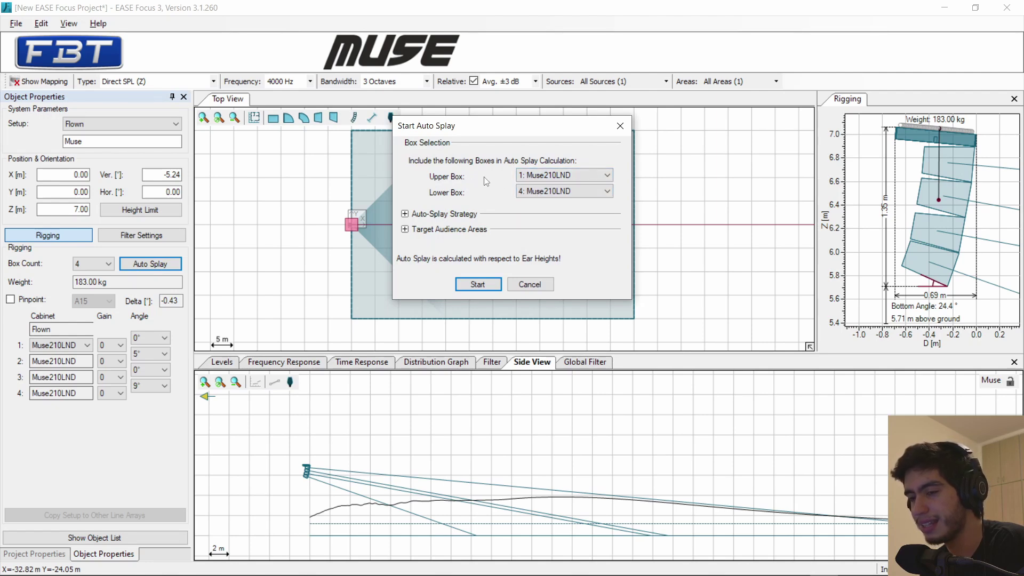
{"action": "left_click", "coordinate": [537, 180]}
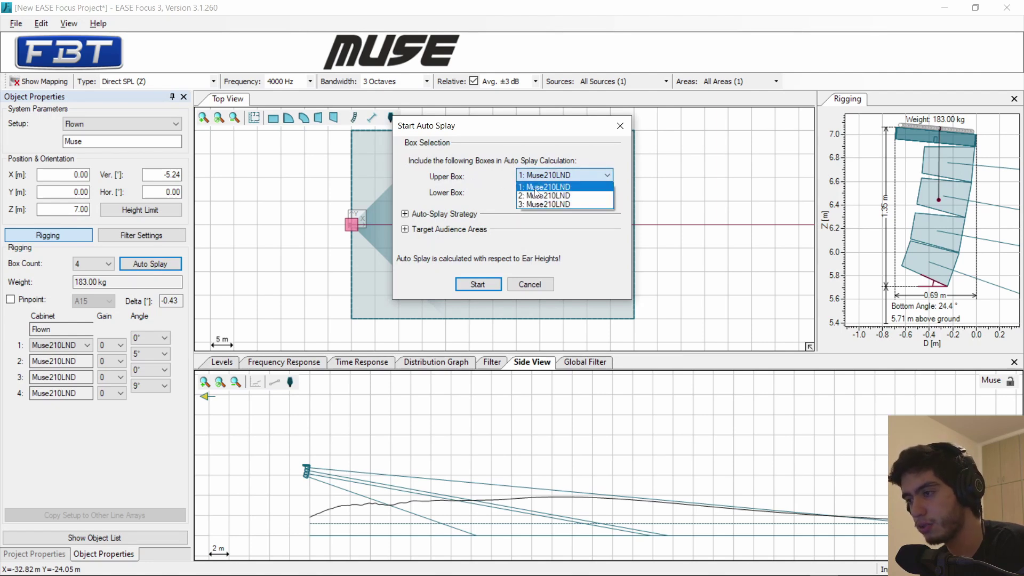
{"action": "left_click", "coordinate": [470, 189]}
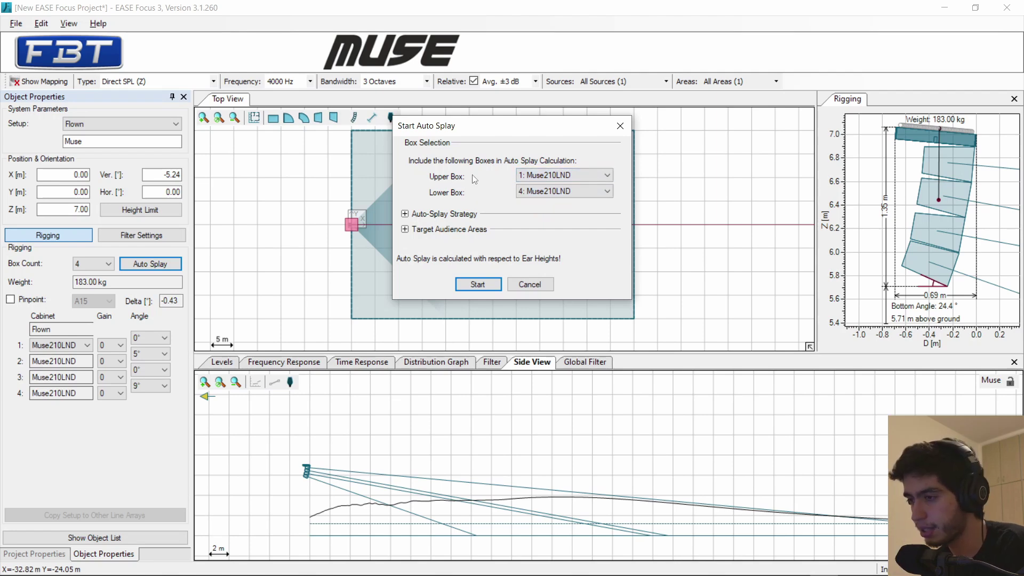
{"action": "left_click", "coordinate": [495, 286]}
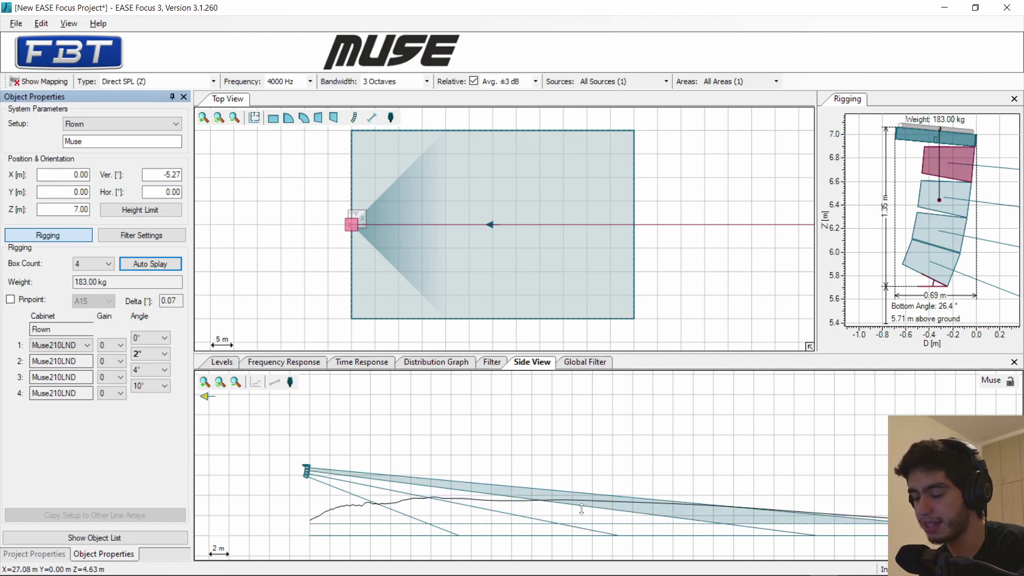
Step: Show the coverage map and set the box splay angles to 1°, 10° and 10°
{"action": "key", "text": "F5"}
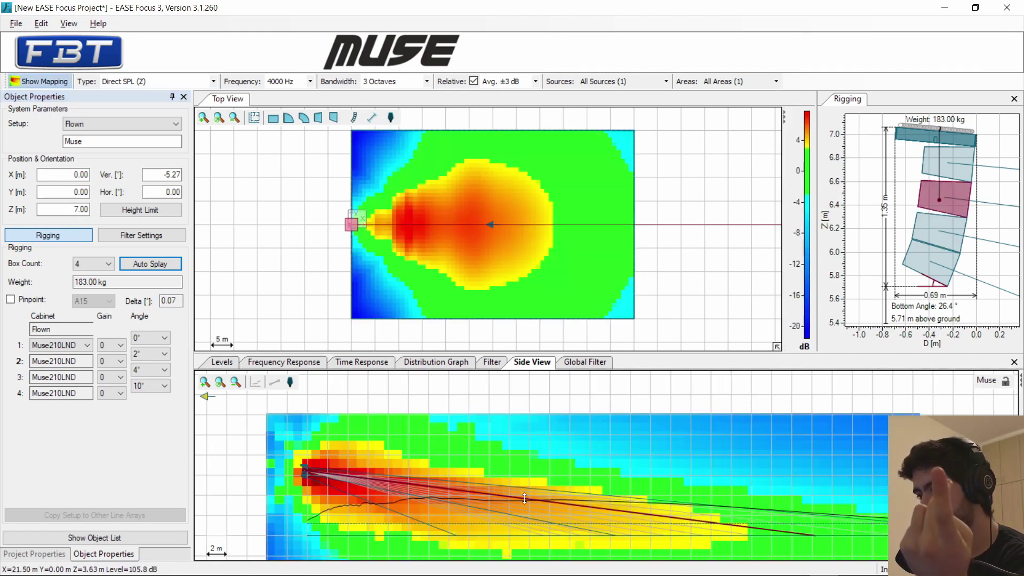
{"action": "left_click_drag", "start_coordinate": [517, 531], "coordinate": [586, 504]}
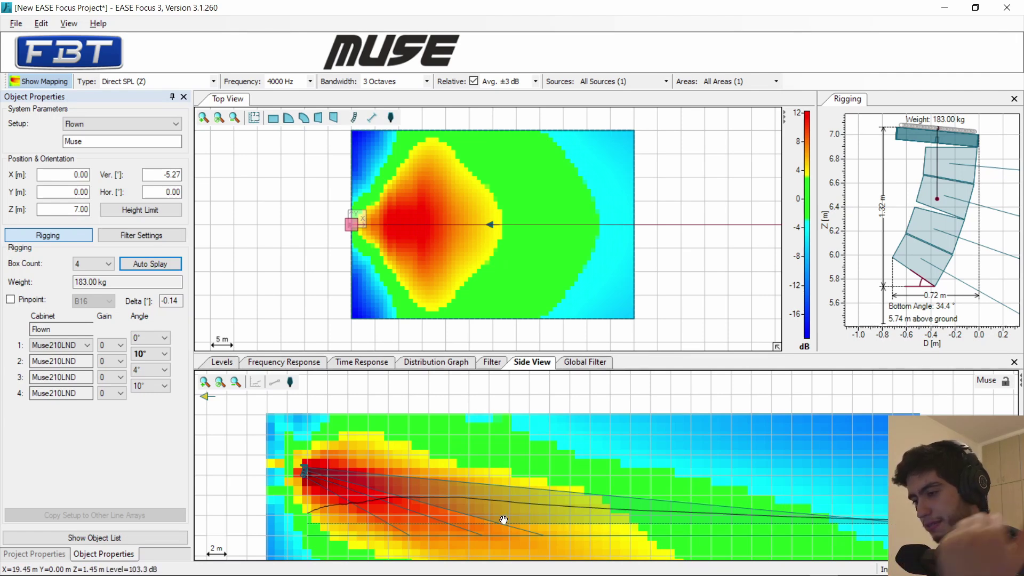
{"action": "left_click_drag", "start_coordinate": [503, 520], "coordinate": [556, 153]}
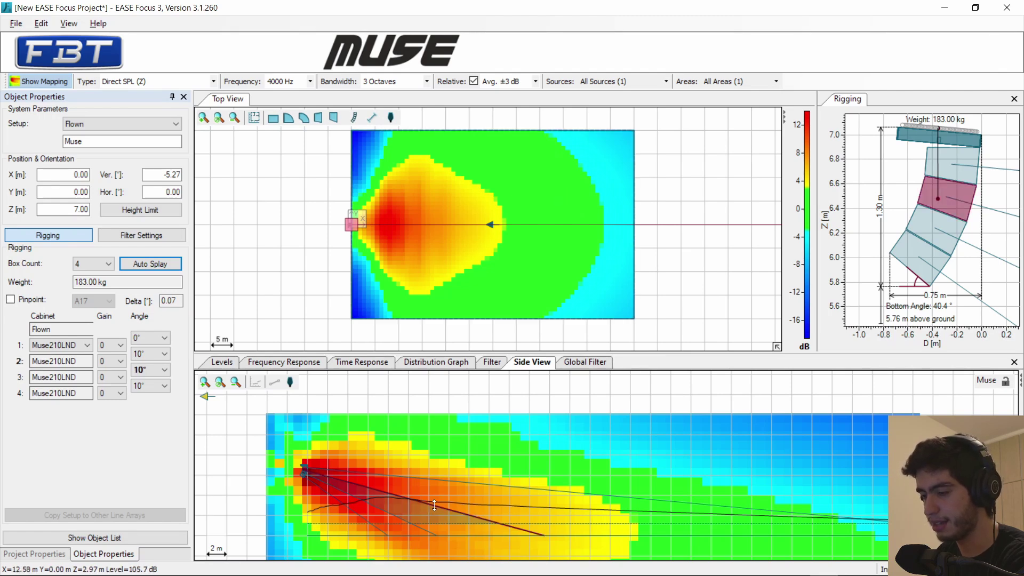
{"action": "left_click_drag", "start_coordinate": [435, 505], "coordinate": [456, 486]}
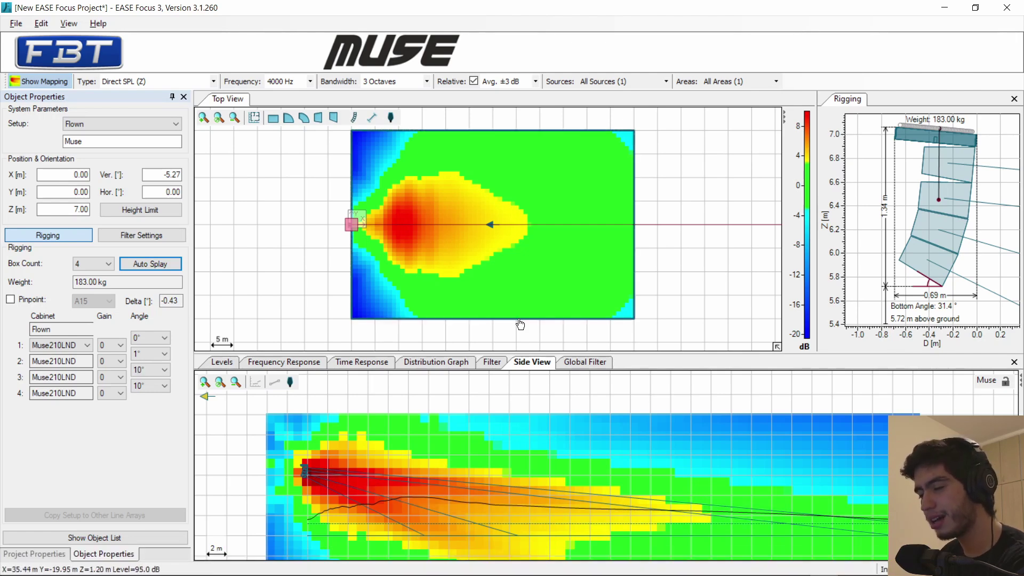
Step: Aim the Muse array further down and place receiver 1 on the audience map
{"action": "left_click_drag", "start_coordinate": [551, 488], "coordinate": [536, 509]}
{"action": "left_click", "coordinate": [392, 121]}
{"action": "left_click", "coordinate": [491, 224]}
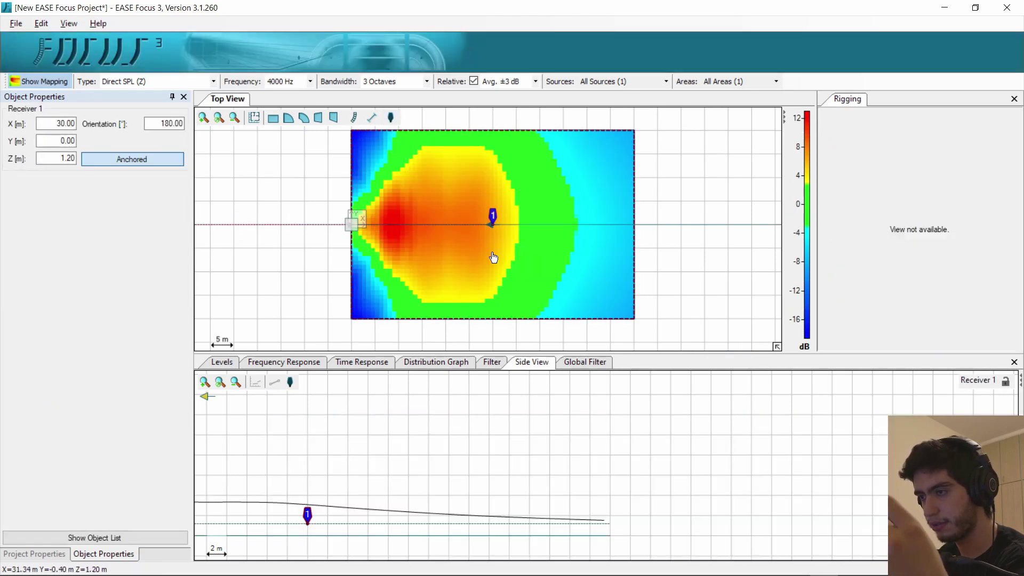
{"action": "left_click_drag", "start_coordinate": [575, 511], "coordinate": [575, 508]}
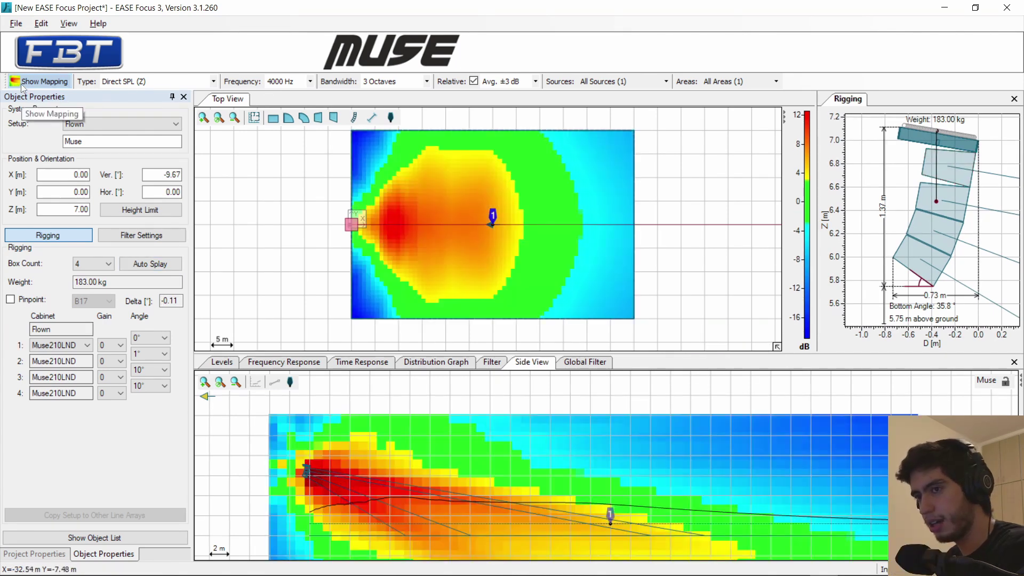
Step: Hide the SPL coverage mapping and drag box 2's ray down to a 5° splay
{"action": "left_click", "coordinate": [23, 86]}
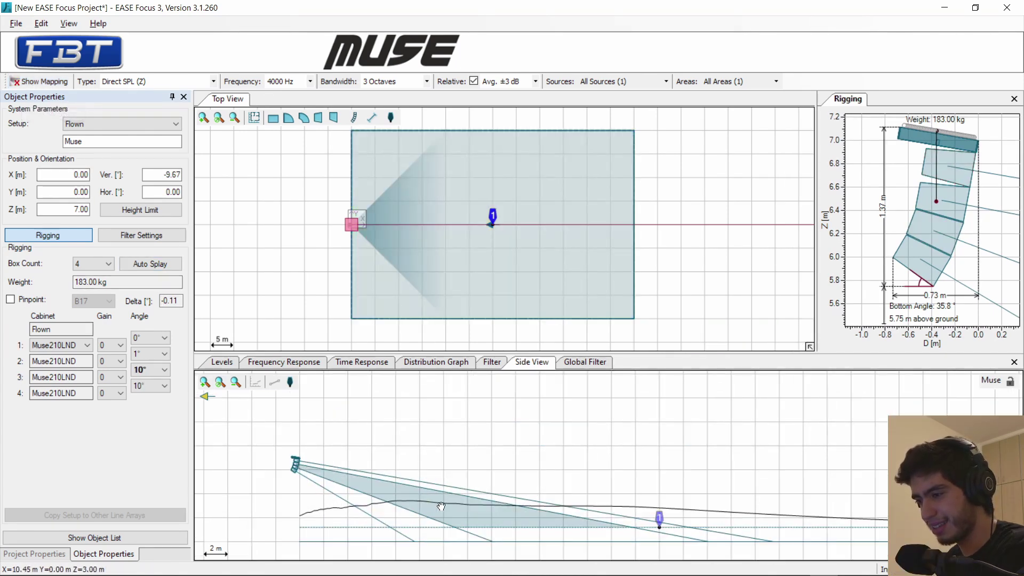
{"action": "left_click", "coordinate": [585, 520]}
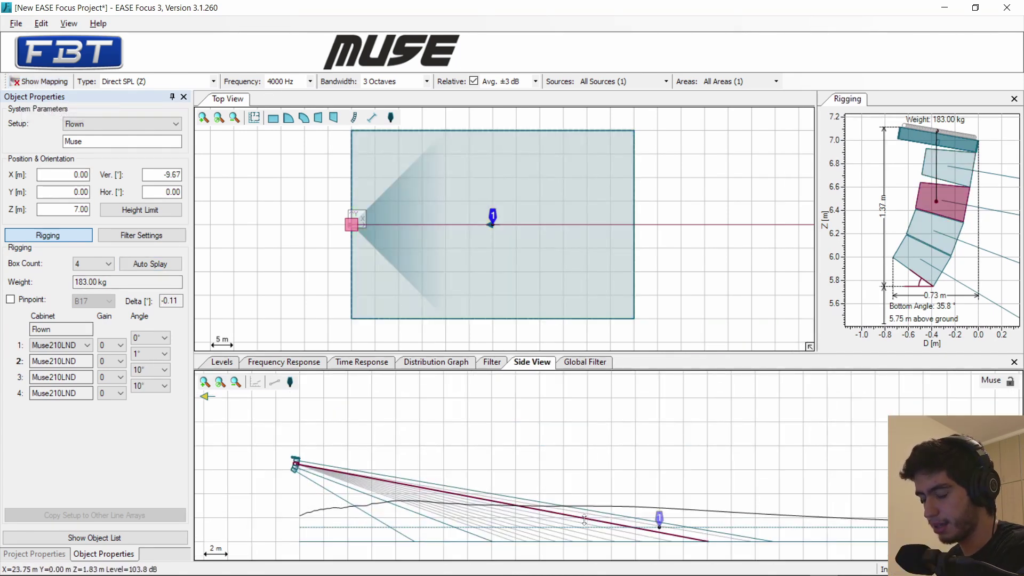
{"action": "left_click_drag", "start_coordinate": [579, 521], "coordinate": [547, 511]}
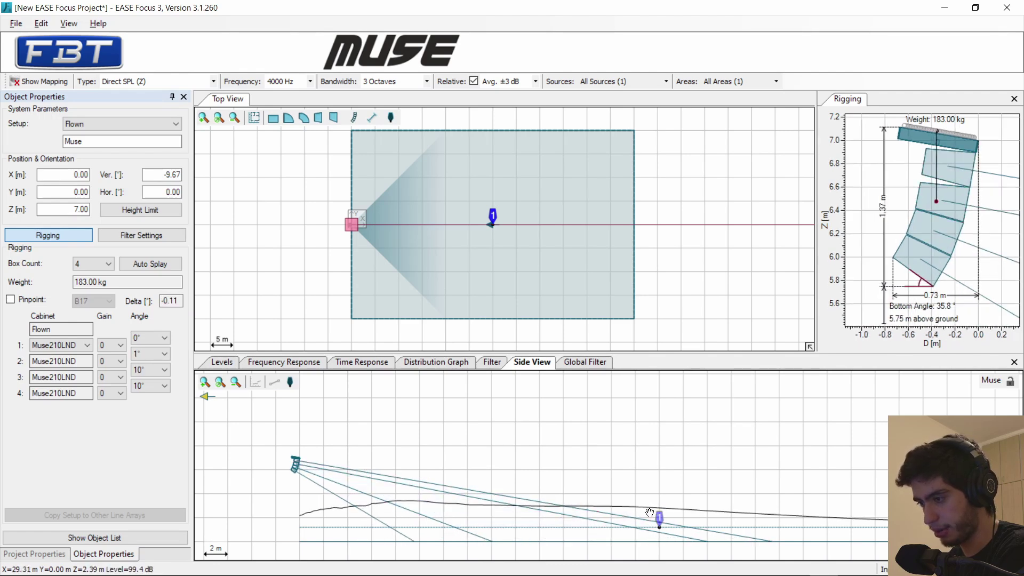
{"action": "left_click_drag", "start_coordinate": [587, 521], "coordinate": [579, 535]}
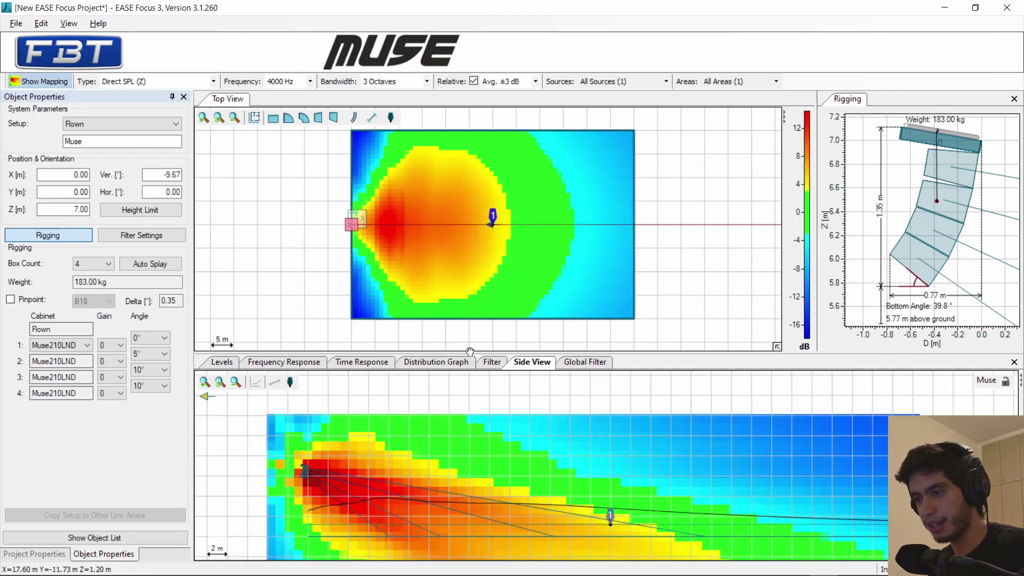
Step: Move the Muse array to Y=10 and paste a copy, Muse 1, at Y=−10
{"action": "left_click_drag", "start_coordinate": [352, 224], "coordinate": [353, 176]}
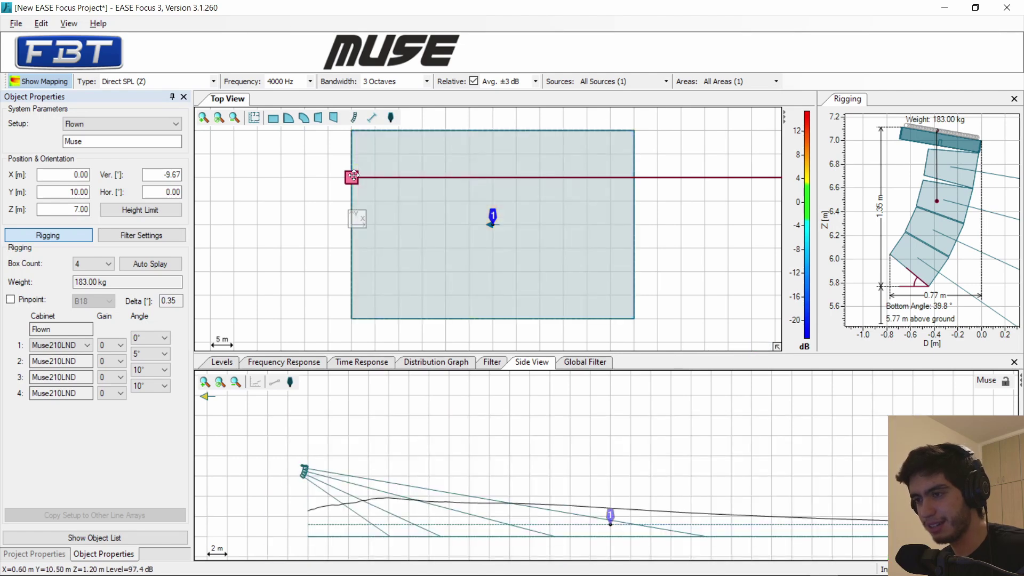
{"action": "left_click", "coordinate": [324, 212]}
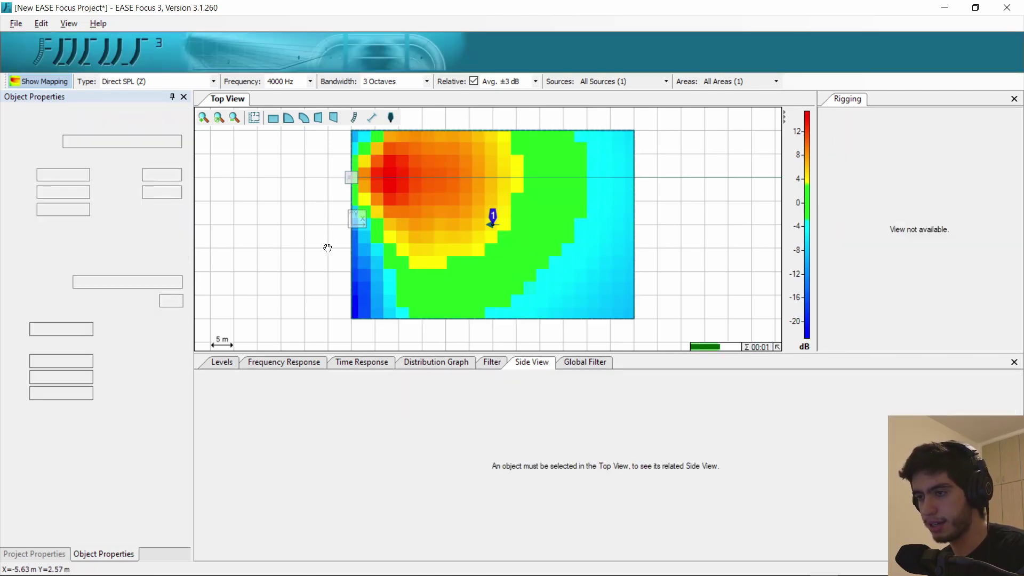
{"action": "key", "text": "ctrl+v"}
{"action": "left_click_drag", "start_coordinate": [352, 270], "coordinate": [351, 271]}
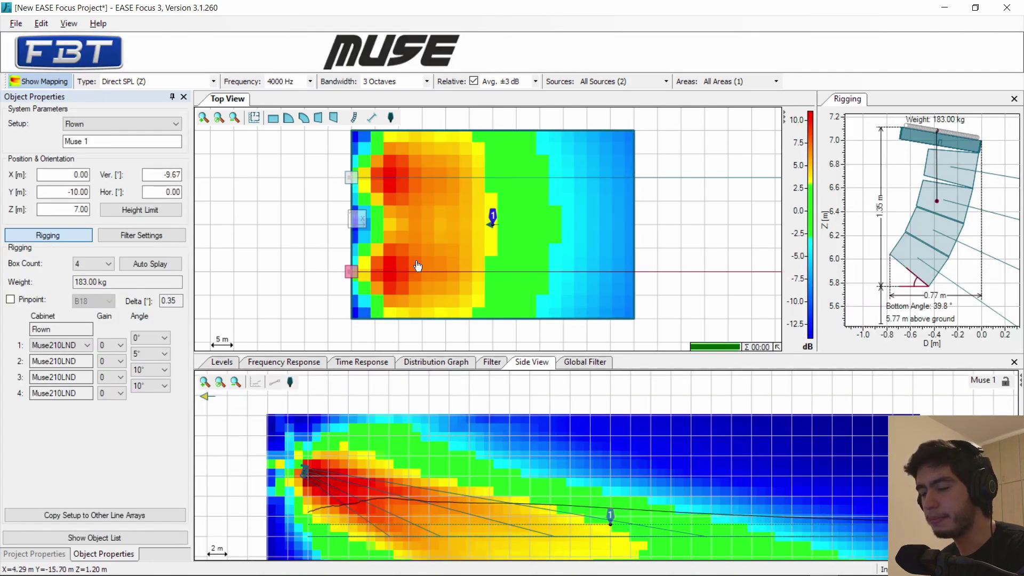
{"action": "left_click", "coordinate": [351, 177]}
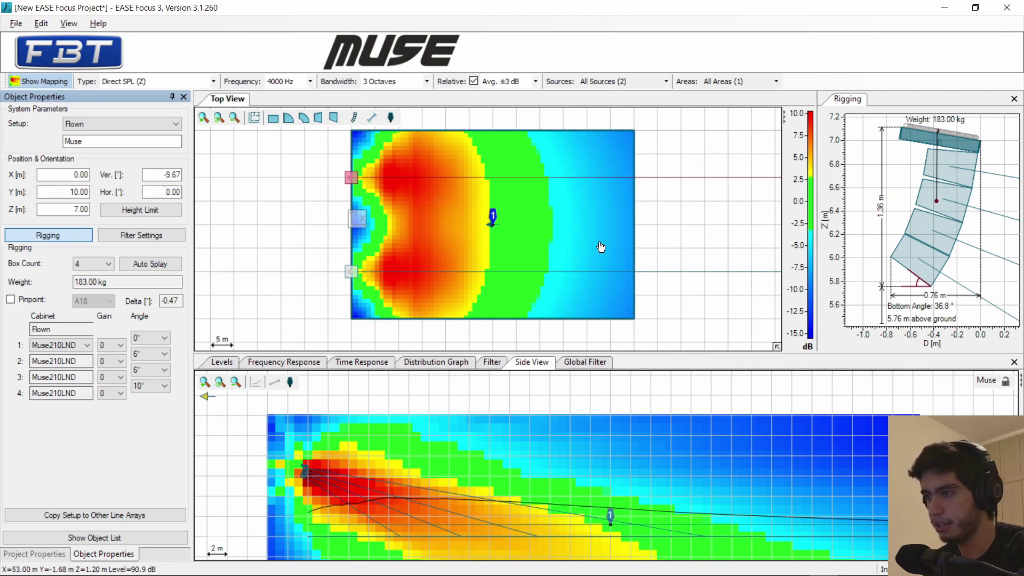
Step: Load the AFMG 2-Way Speaker and place it at the audience area's bottom edge, aimed inward
{"action": "left_click", "coordinate": [353, 117]}
{"action": "left_click", "coordinate": [410, 191]}
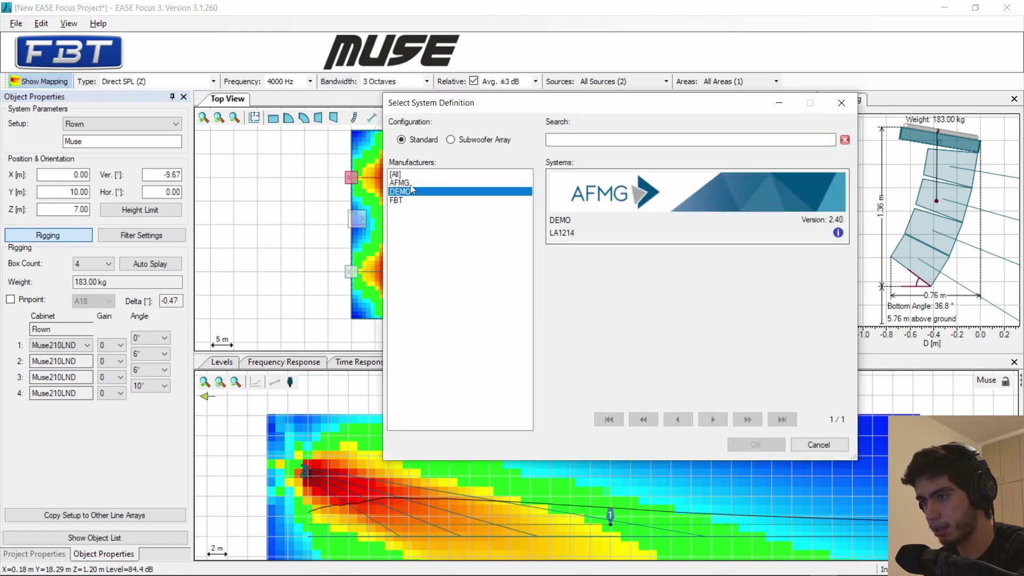
{"action": "left_click", "coordinate": [411, 183]}
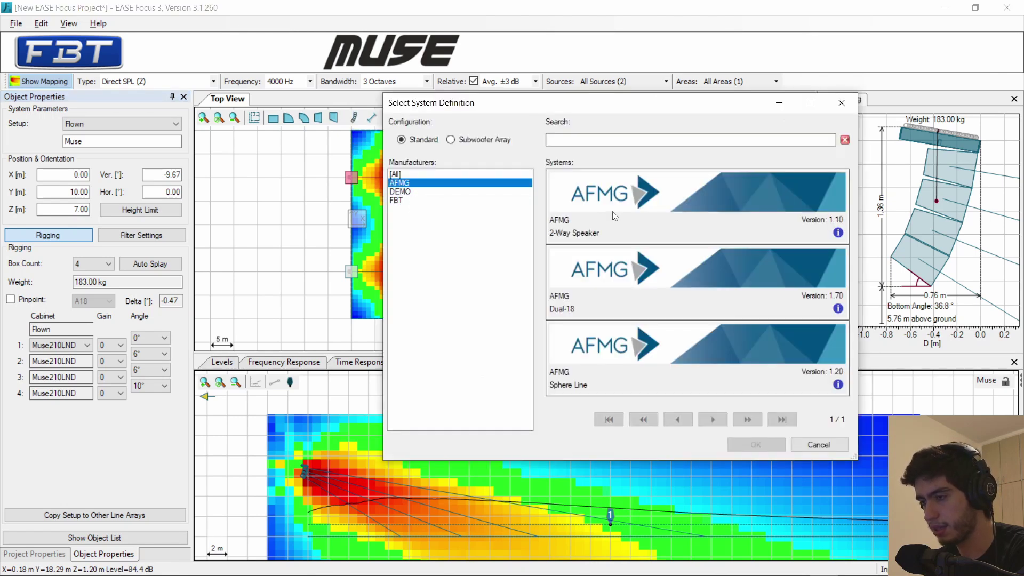
{"action": "double_click", "coordinate": [614, 216]}
{"action": "left_click", "coordinate": [493, 324]}
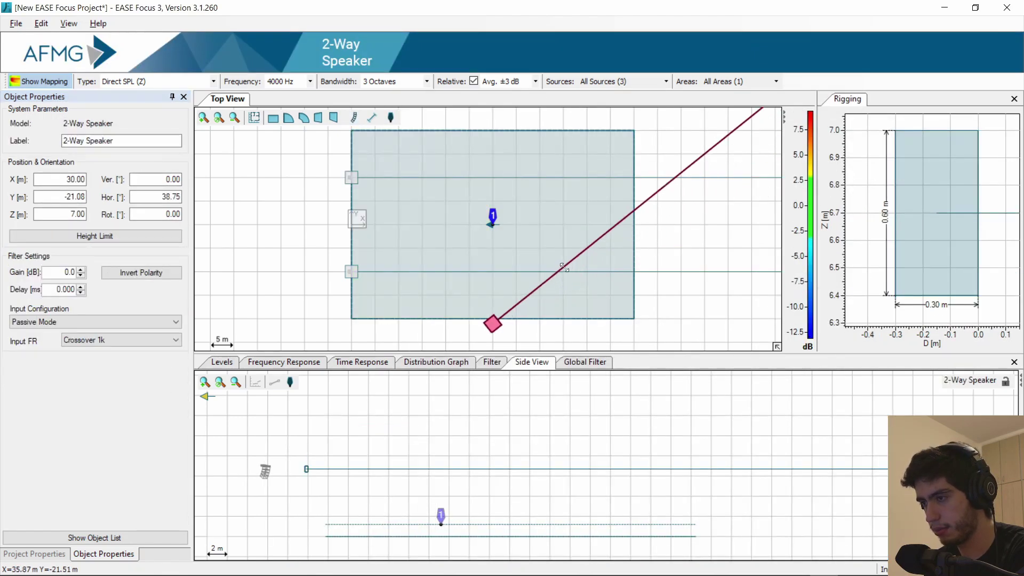
{"action": "left_click", "coordinate": [640, 216]}
Step: Set the speaker's height to 2.5 m and paste a copy at the area's top edge, aimed inward
{"action": "double_click", "coordinate": [75, 214]}
{"action": "type", "text": "2.5"}
{"action": "key", "text": "Return"}
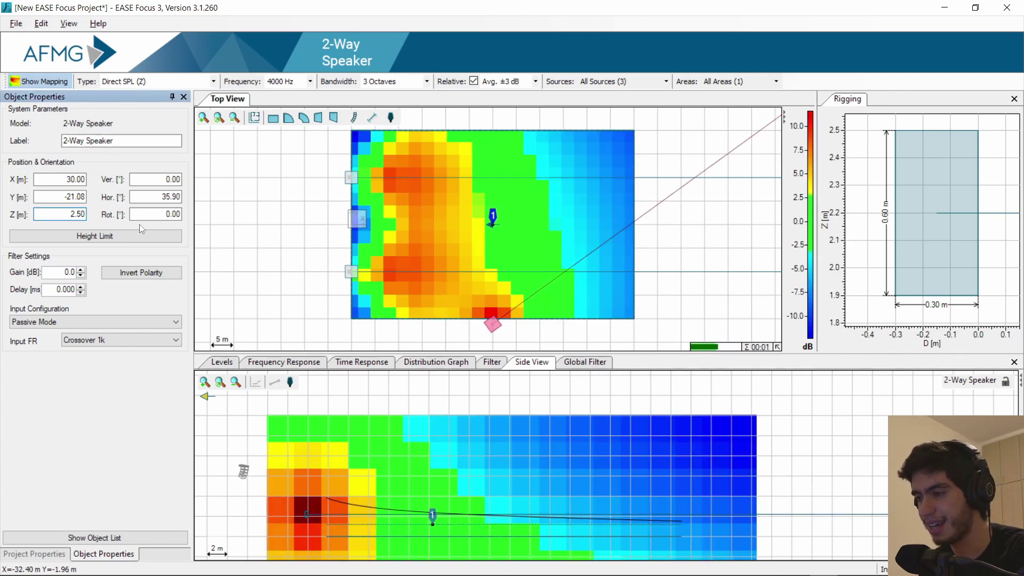
{"action": "key", "text": "ctrl+v"}
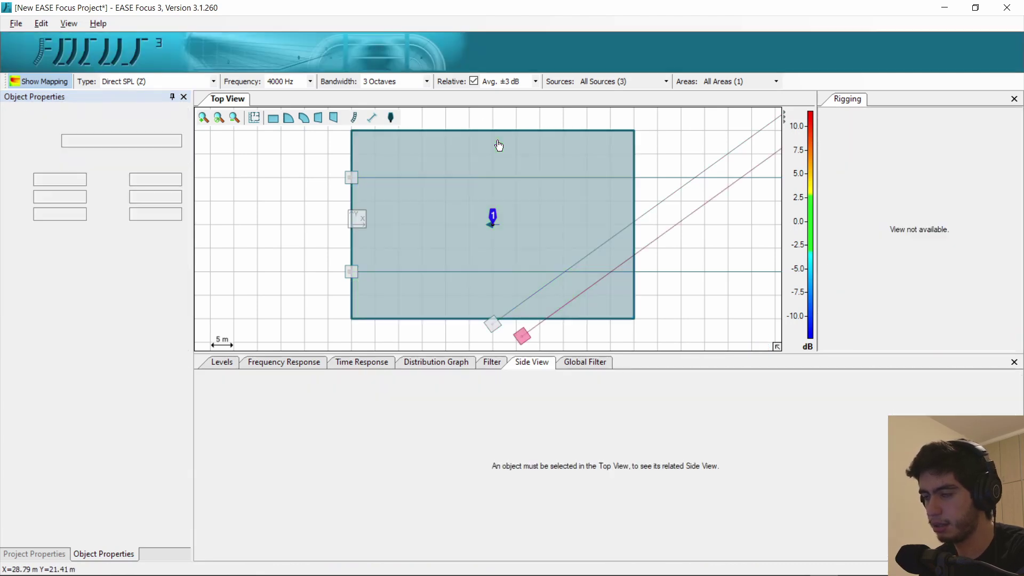
{"action": "left_click", "coordinate": [493, 130]}
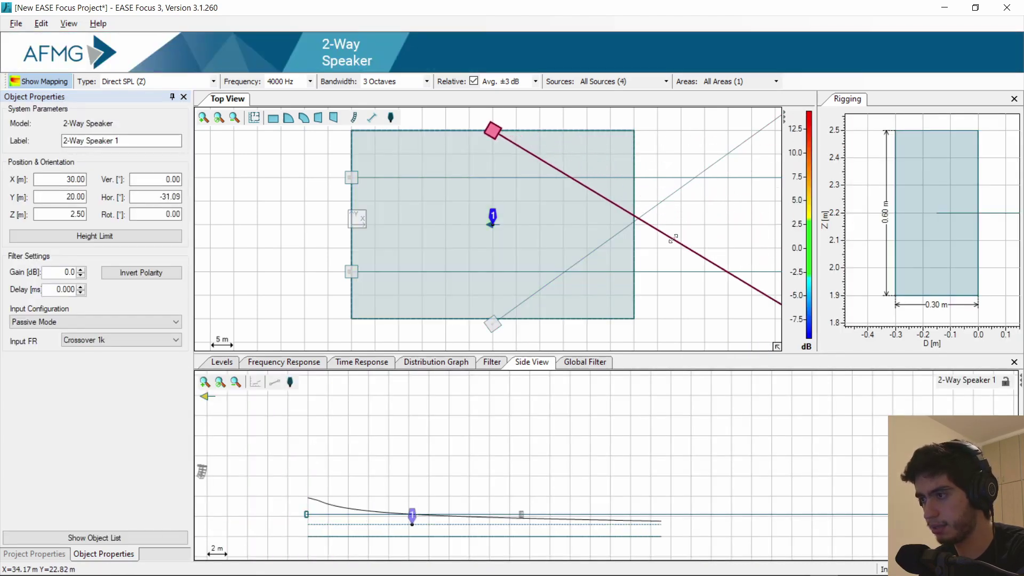
{"action": "left_click", "coordinate": [663, 238]}
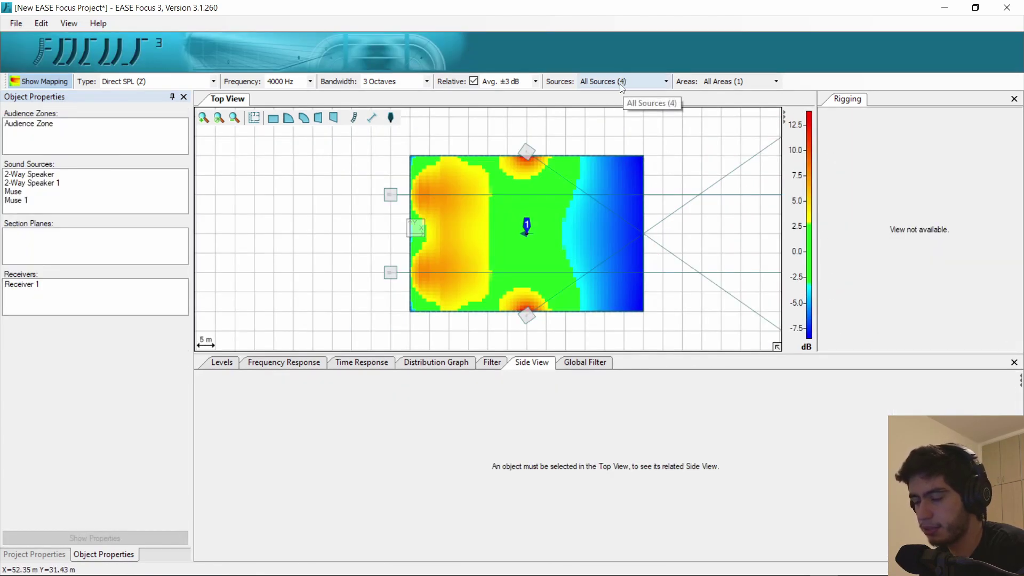
{"action": "left_click", "coordinate": [618, 83]}
{"action": "left_click", "coordinate": [618, 83]}
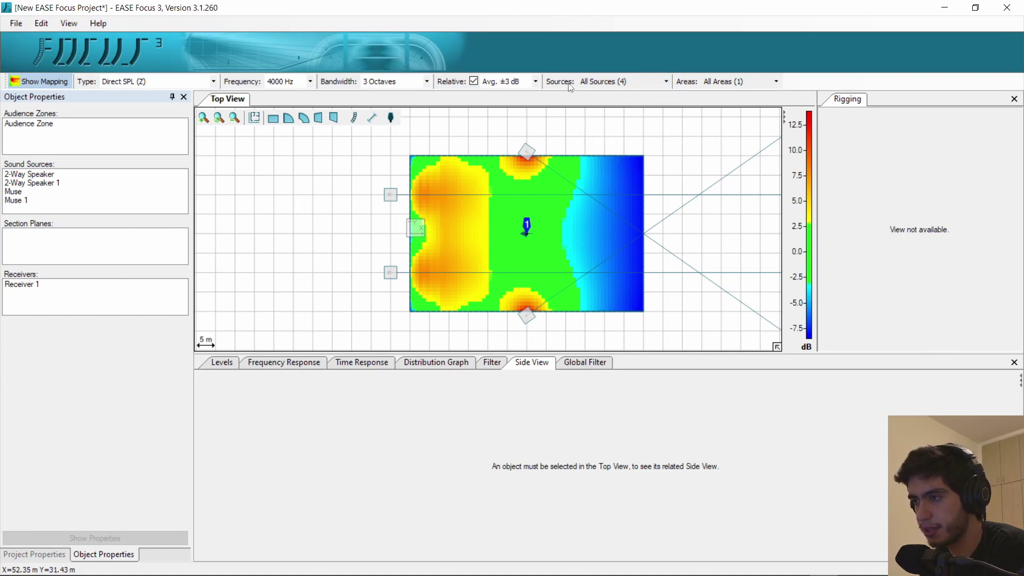
{"action": "left_click", "coordinate": [617, 82]}
{"action": "left_click", "coordinate": [609, 114]}
{"action": "left_click", "coordinate": [608, 114]}
{"action": "left_click", "coordinate": [616, 129]}
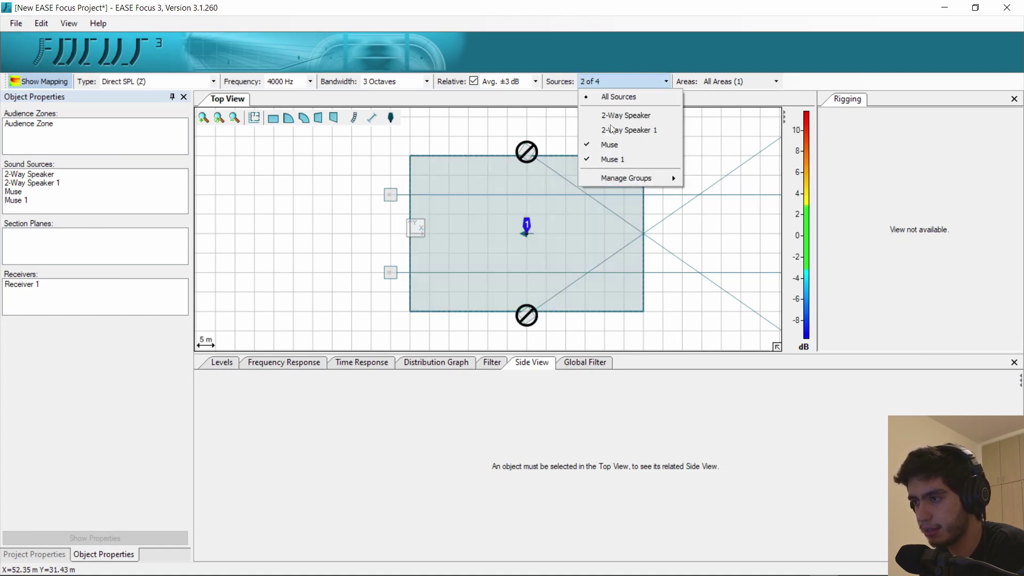
{"action": "left_click", "coordinate": [614, 116]}
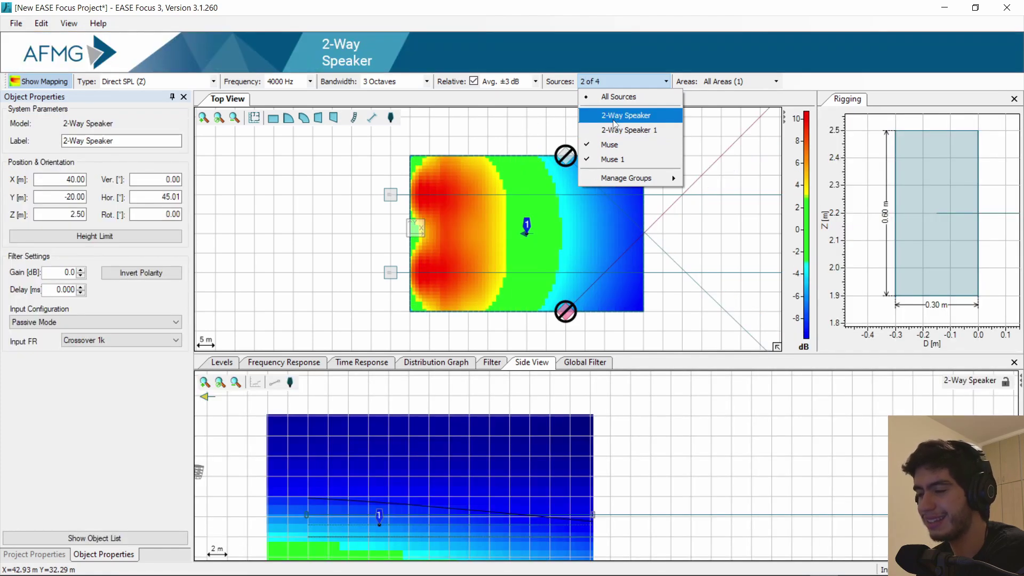
{"action": "left_click", "coordinate": [614, 116]}
{"action": "left_click", "coordinate": [616, 129]}
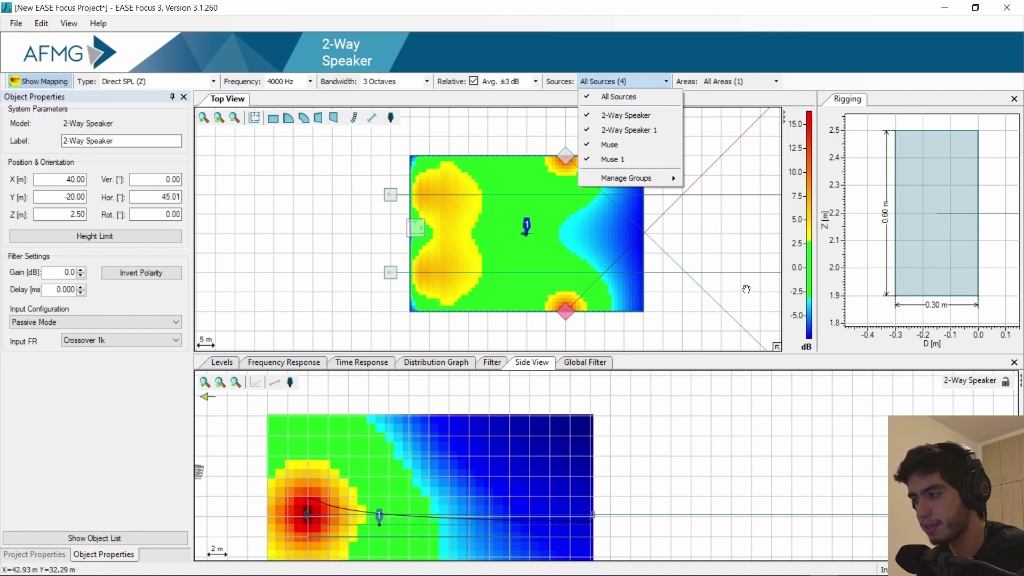
{"action": "left_click", "coordinate": [391, 271]}
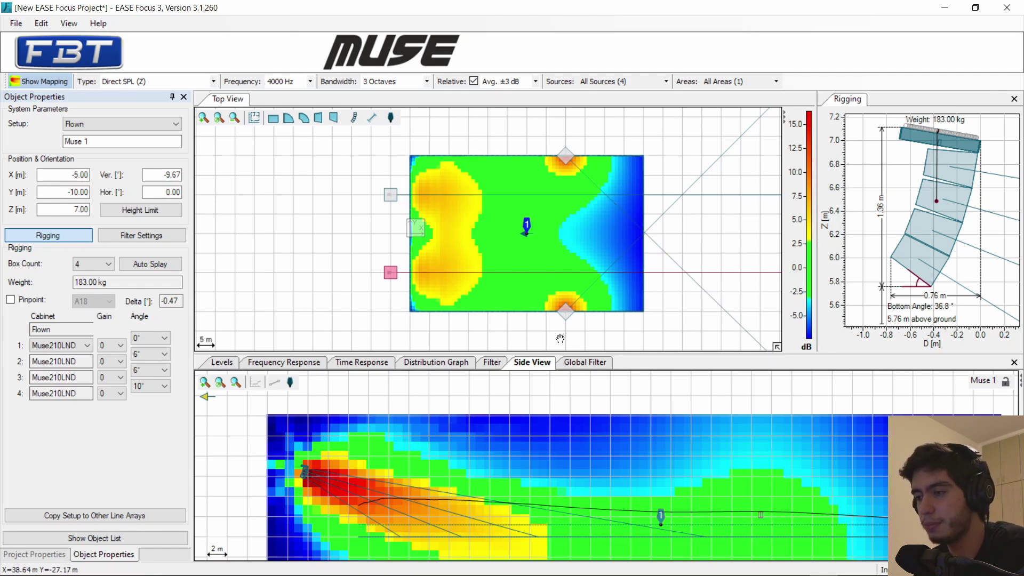
Step: Raise the lower 2-Way Speaker's filter delay to 8.000 ms and place receiver 2 at the area's right edge
{"action": "left_click", "coordinate": [566, 313]}
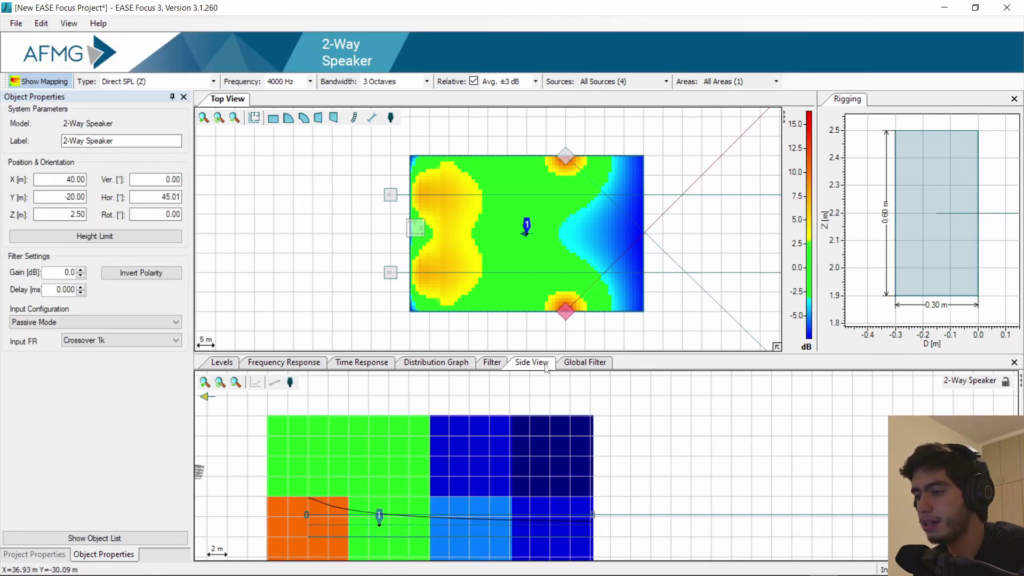
{"action": "left_click", "coordinate": [497, 375]}
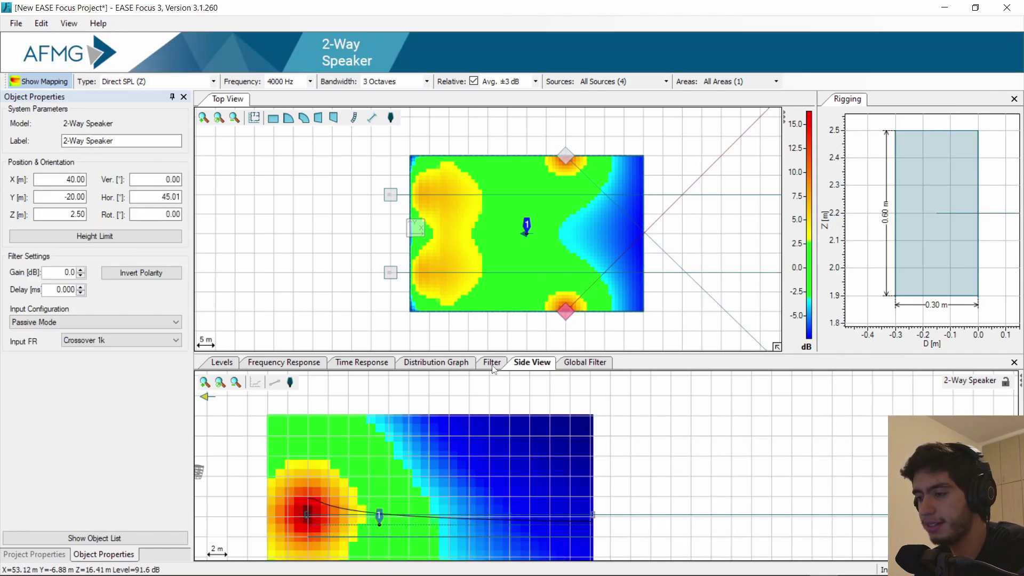
{"action": "left_click", "coordinate": [492, 363]}
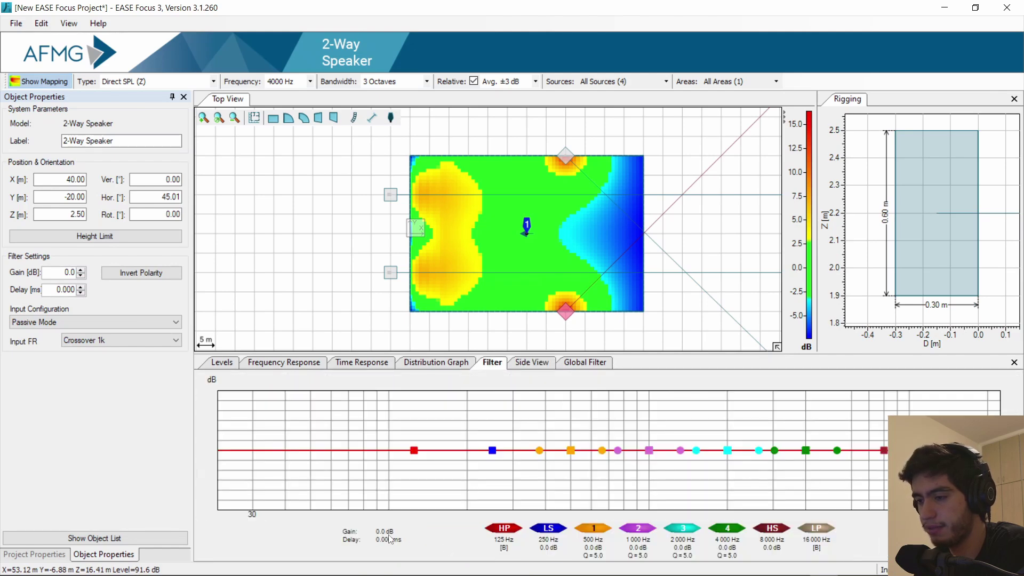
{"action": "left_click", "coordinate": [422, 515]}
{"action": "left_click", "coordinate": [421, 515]}
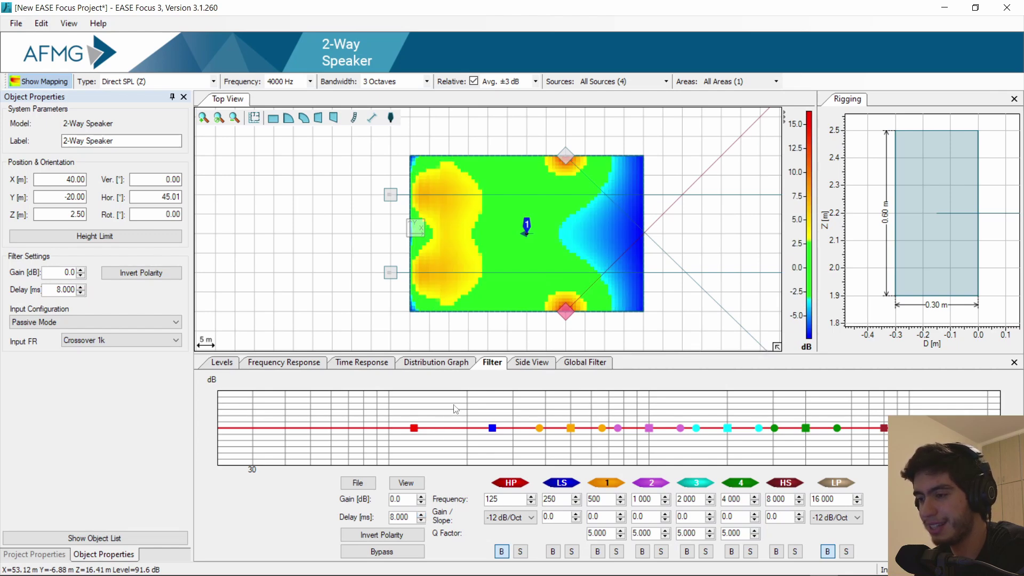
{"action": "left_click", "coordinate": [390, 117]}
{"action": "left_click", "coordinate": [643, 227]}
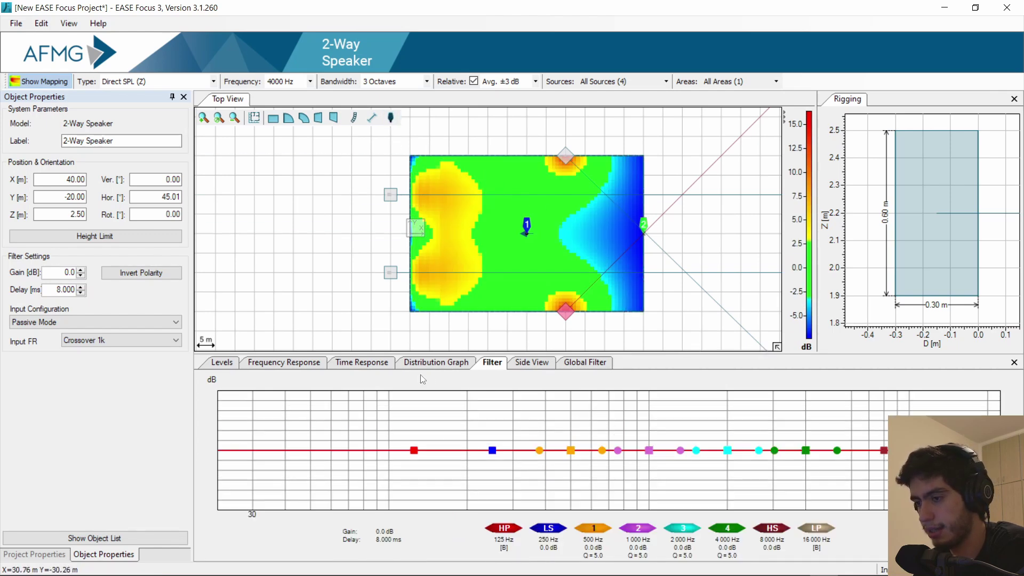
Step: Show the Time Response arrivals at receiver 2 and undo the speaker's delay back to zero
{"action": "left_click", "coordinate": [349, 364]}
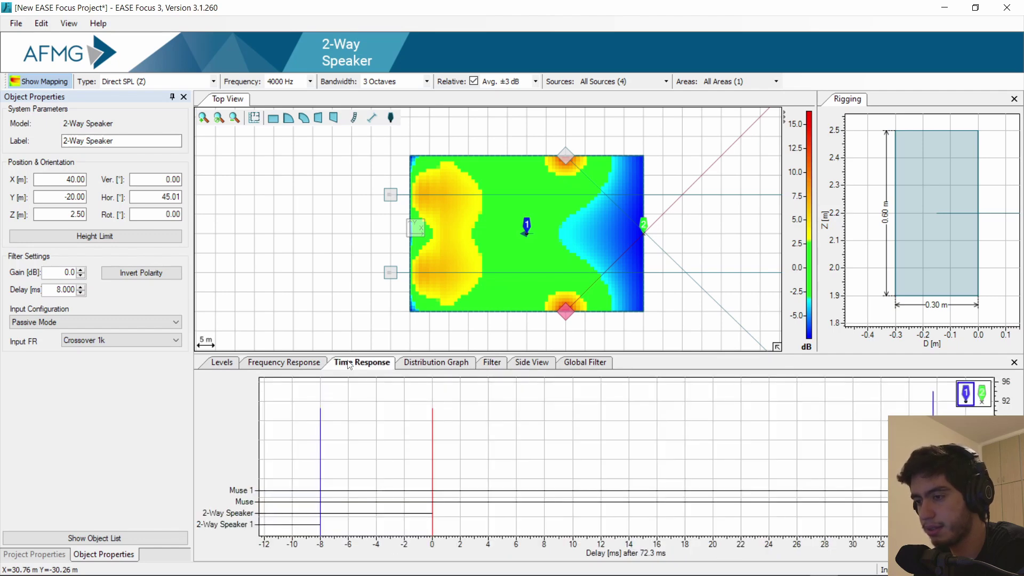
{"action": "left_click", "coordinate": [982, 395]}
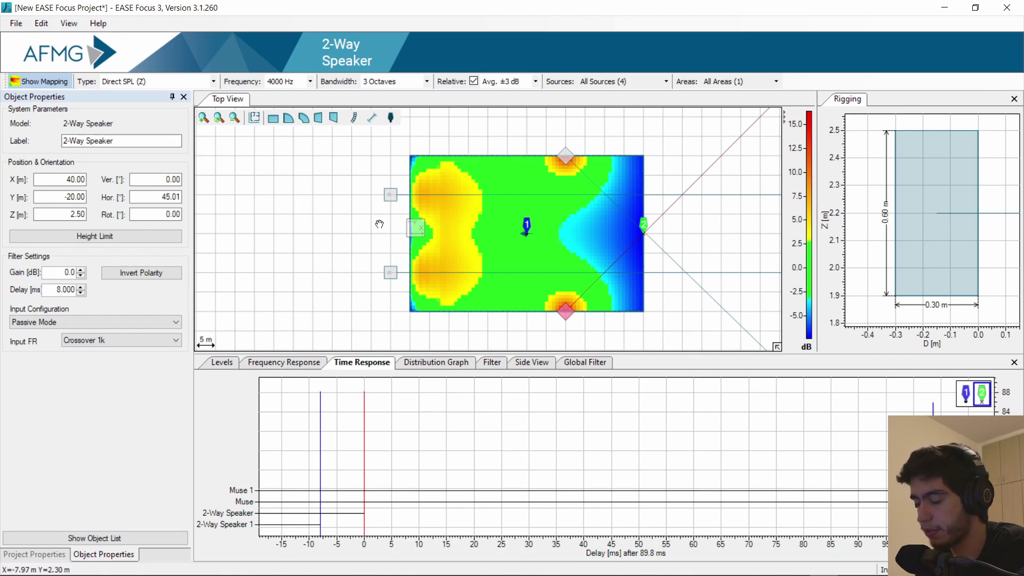
{"action": "key", "text": "ctrl+z"}
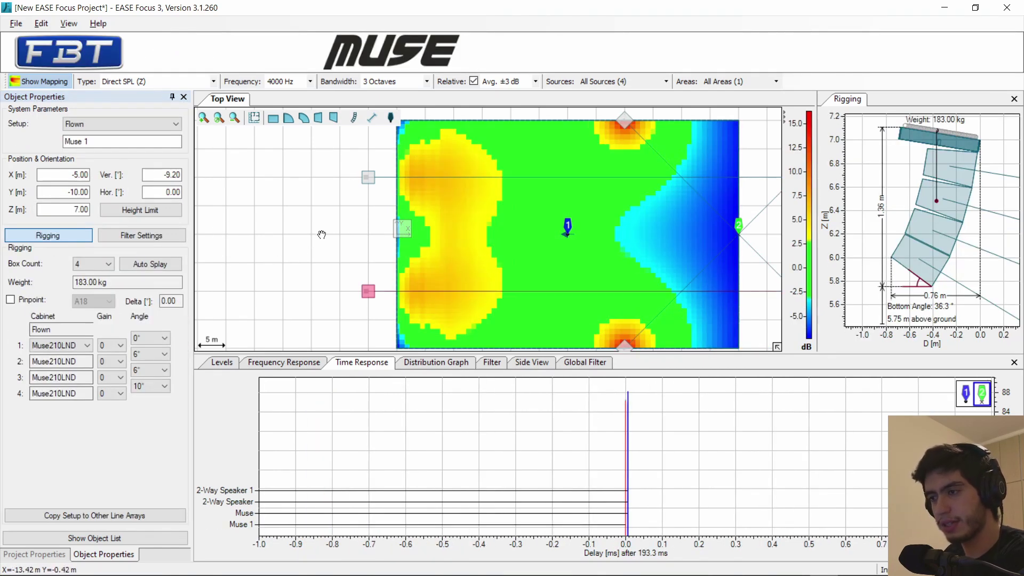
Step: Pinpoint Muse 1 onto A18 and tilt it further down in the Side View coverage
{"action": "left_click", "coordinate": [24, 300]}
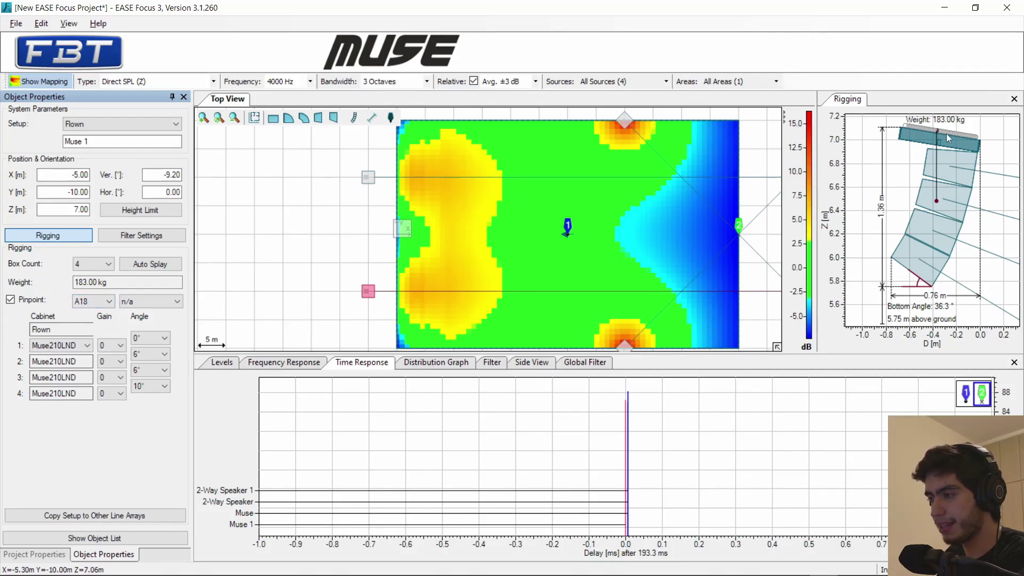
{"action": "left_click", "coordinate": [522, 366]}
{"action": "left_click_drag", "start_coordinate": [483, 473], "coordinate": [472, 499]}
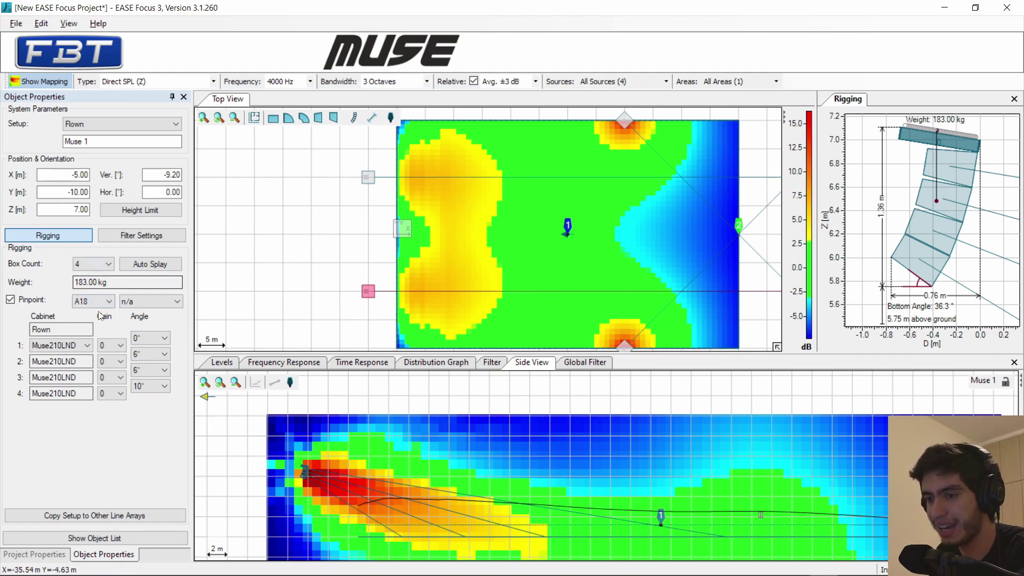
Step: Swap Muse 1's top cabinet to Muse118FSND, undo back to Muse210LND, and keep box 1's gain at 0
{"action": "left_click", "coordinate": [73, 346]}
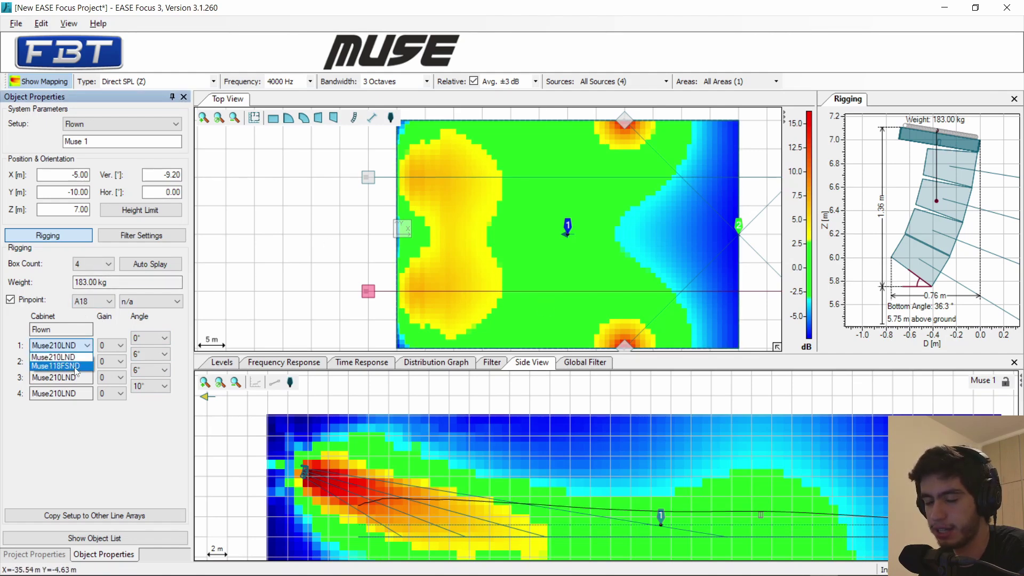
{"action": "left_click", "coordinate": [76, 366]}
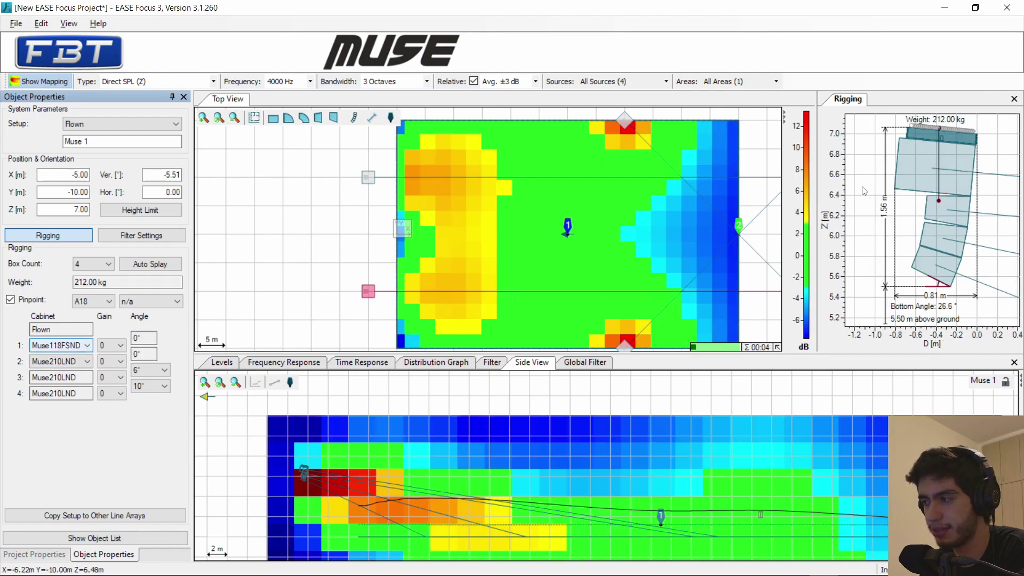
{"action": "key", "text": "ctrl+z"}
{"action": "left_click", "coordinate": [112, 346]}
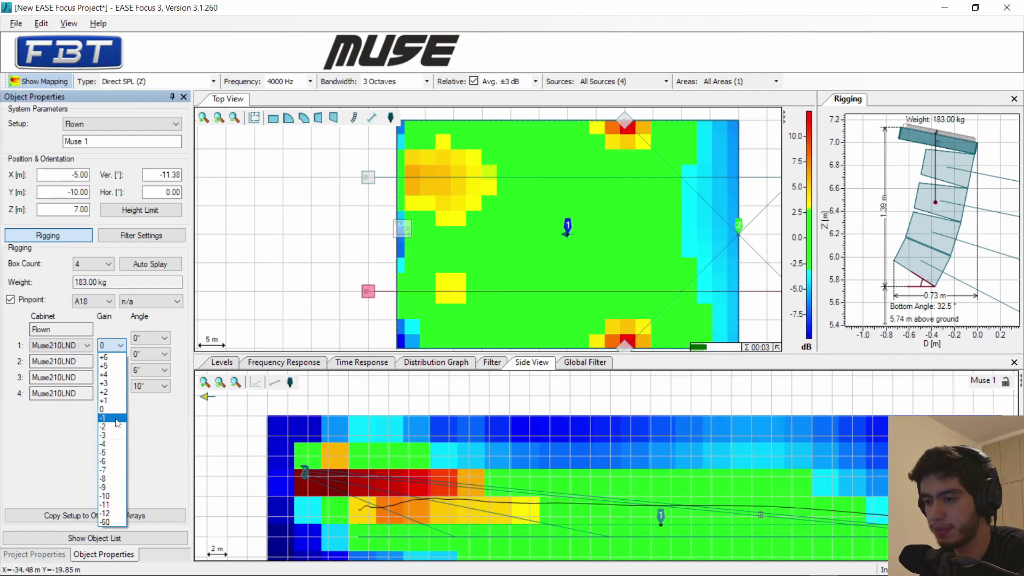
{"action": "left_click", "coordinate": [116, 331]}
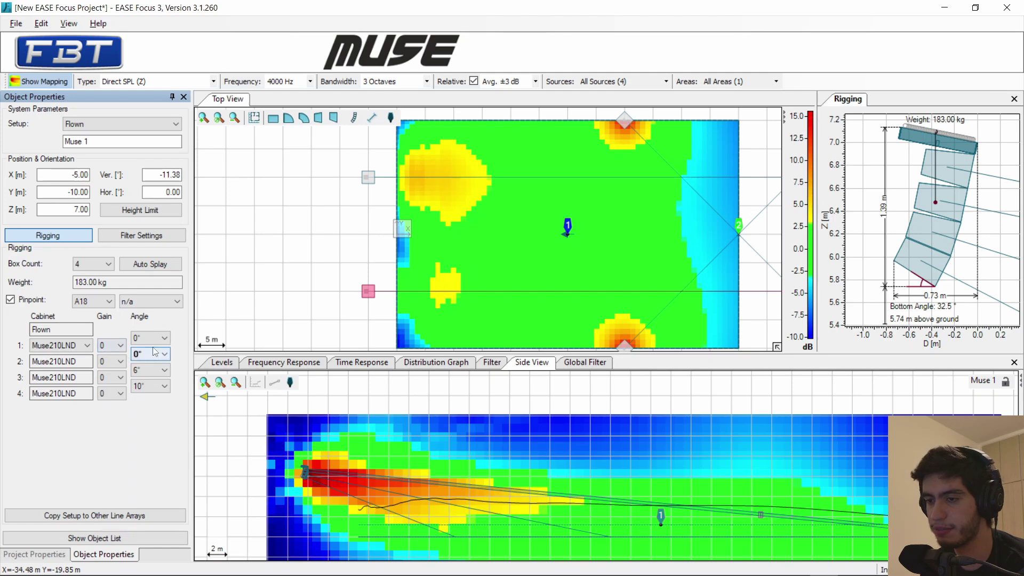
Step: Keep box 1's input configuration at 1-3Box 0-4° and set box 2 to 1-3Box 5-10°
{"action": "left_click", "coordinate": [144, 236]}
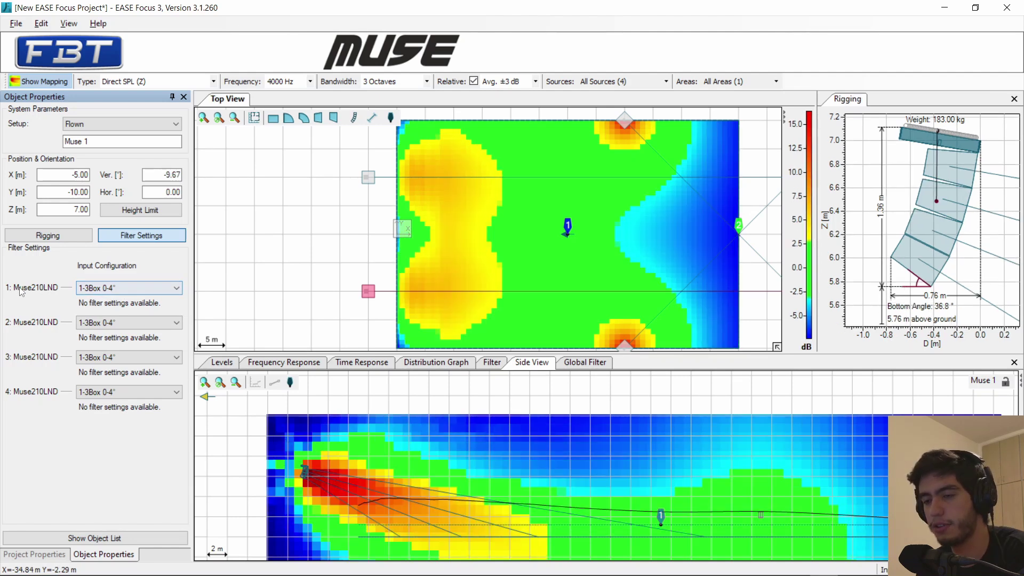
{"action": "left_click", "coordinate": [87, 291]}
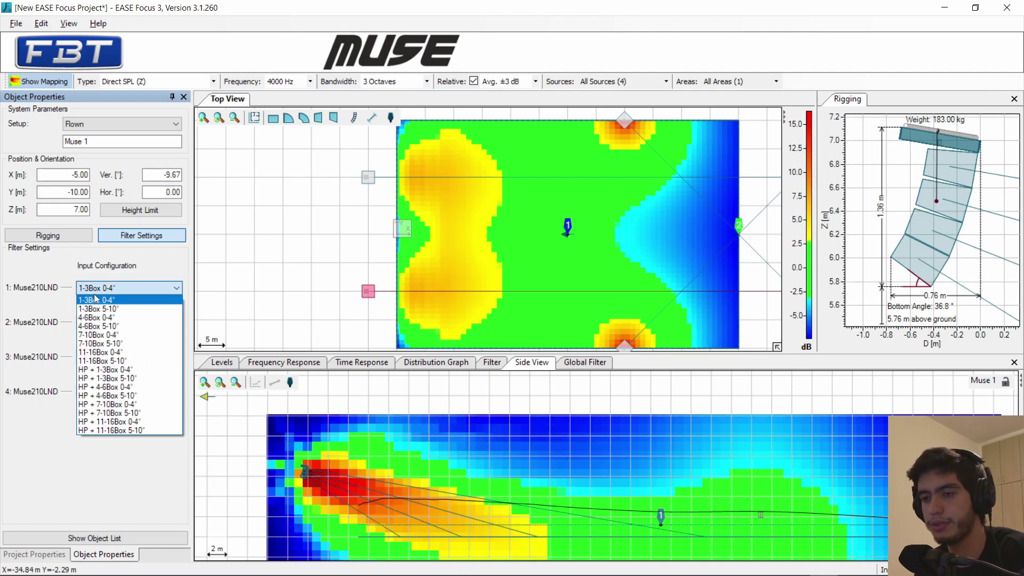
{"action": "left_click", "coordinate": [96, 299]}
{"action": "left_click", "coordinate": [64, 241]}
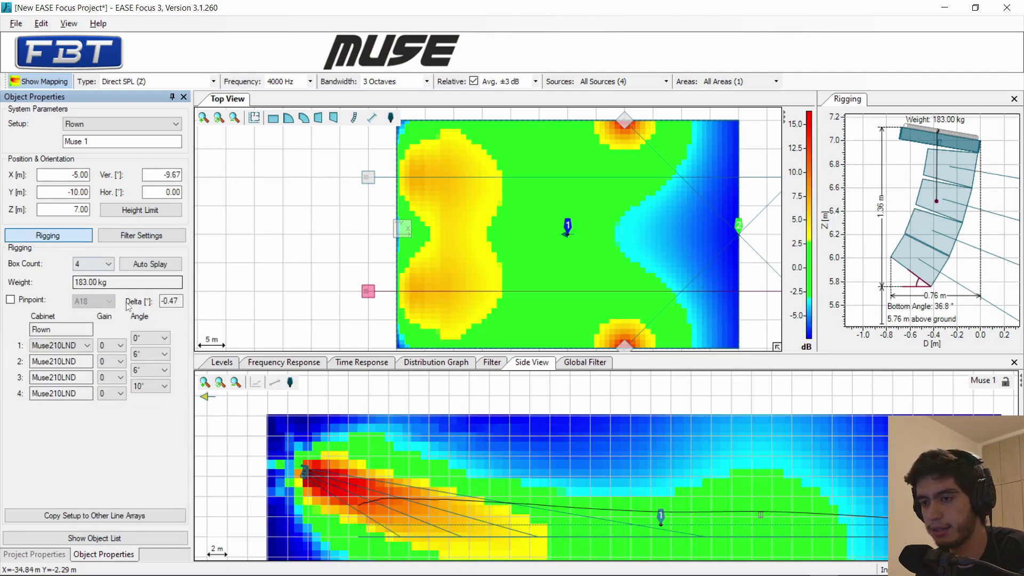
{"action": "left_click", "coordinate": [141, 235]}
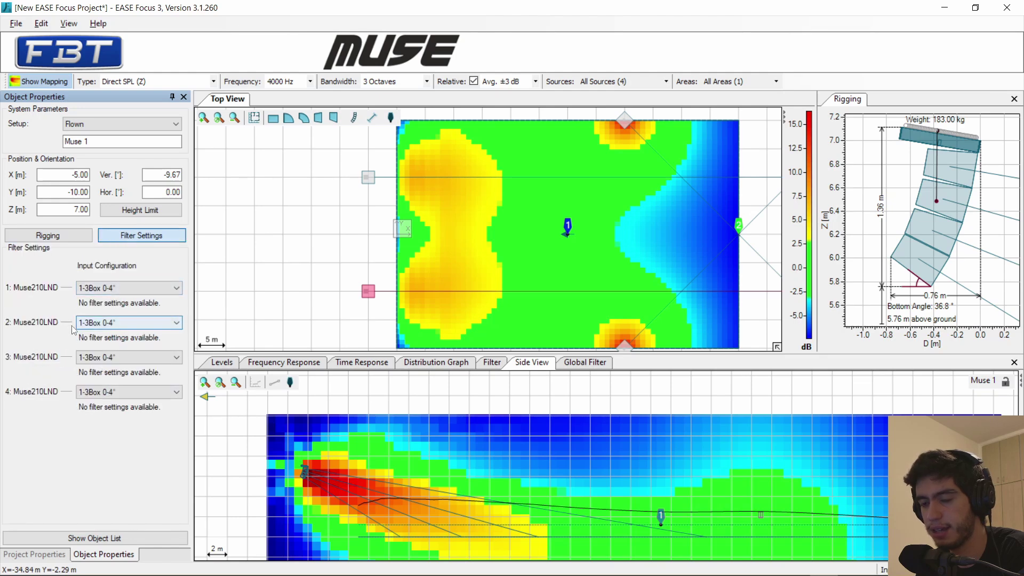
{"action": "left_click", "coordinate": [50, 235]}
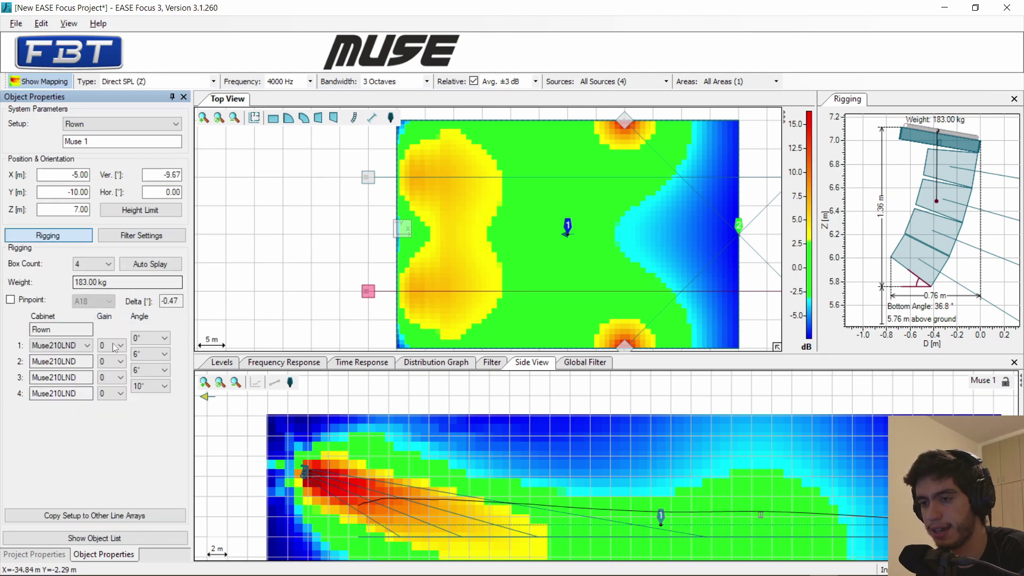
{"action": "left_click", "coordinate": [127, 239]}
{"action": "left_click", "coordinate": [82, 323]}
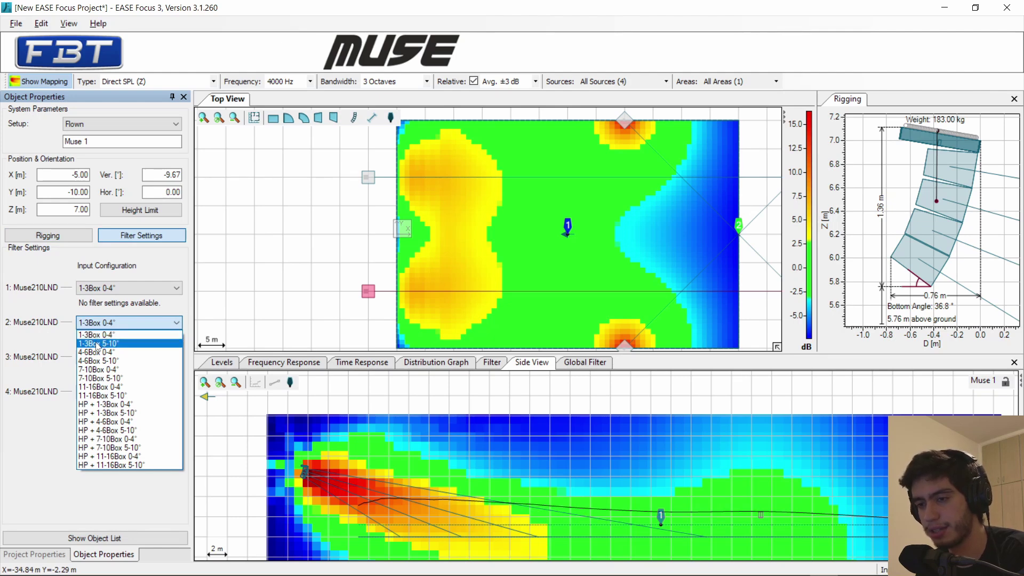
{"action": "left_click", "coordinate": [97, 344]}
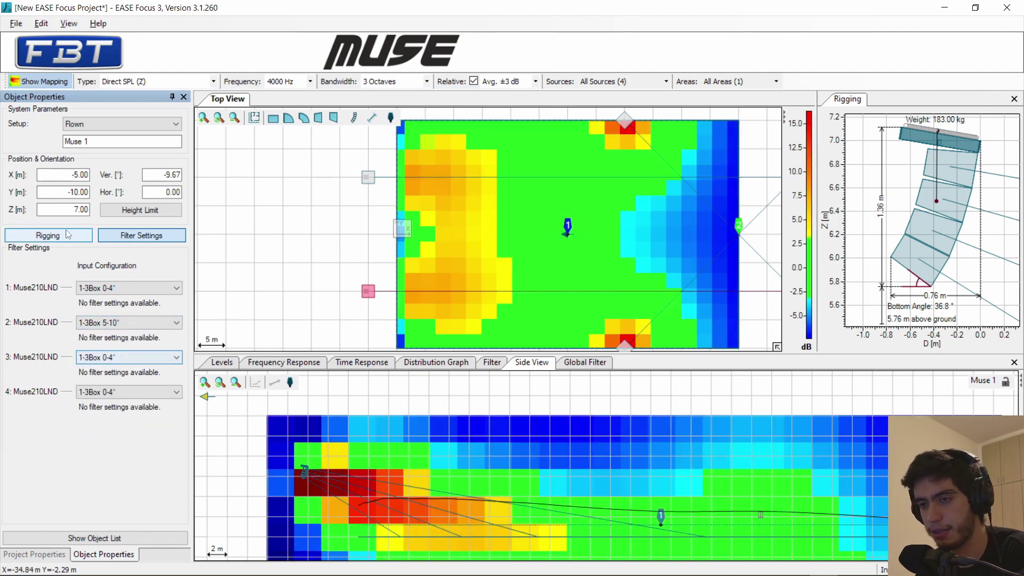
Step: Set box 3 to 1-3Box 5-10° and box 4 to 4-6Box 5-10°
{"action": "left_click", "coordinate": [68, 234]}
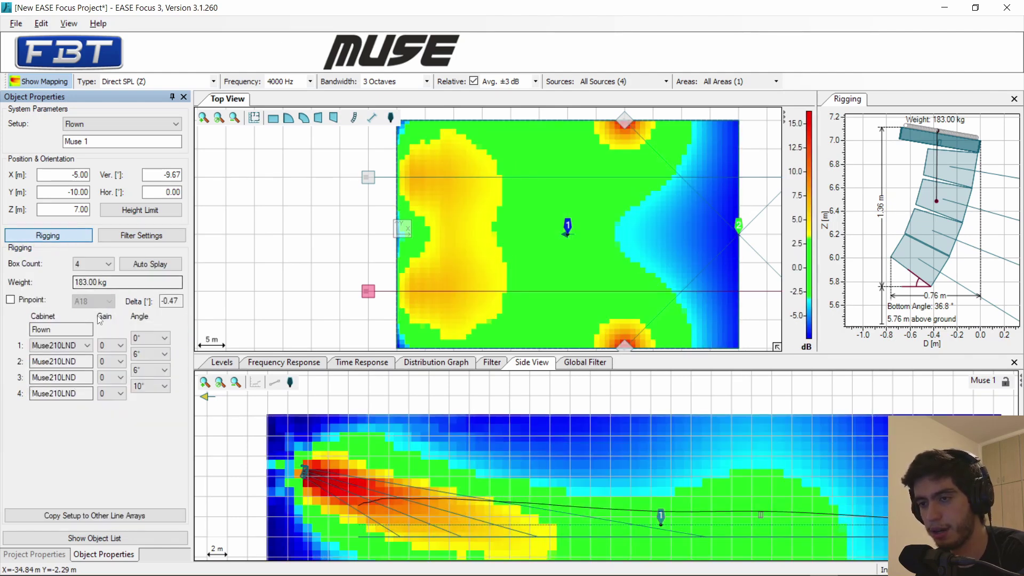
{"action": "left_click", "coordinate": [126, 238]}
{"action": "left_click", "coordinate": [91, 356]}
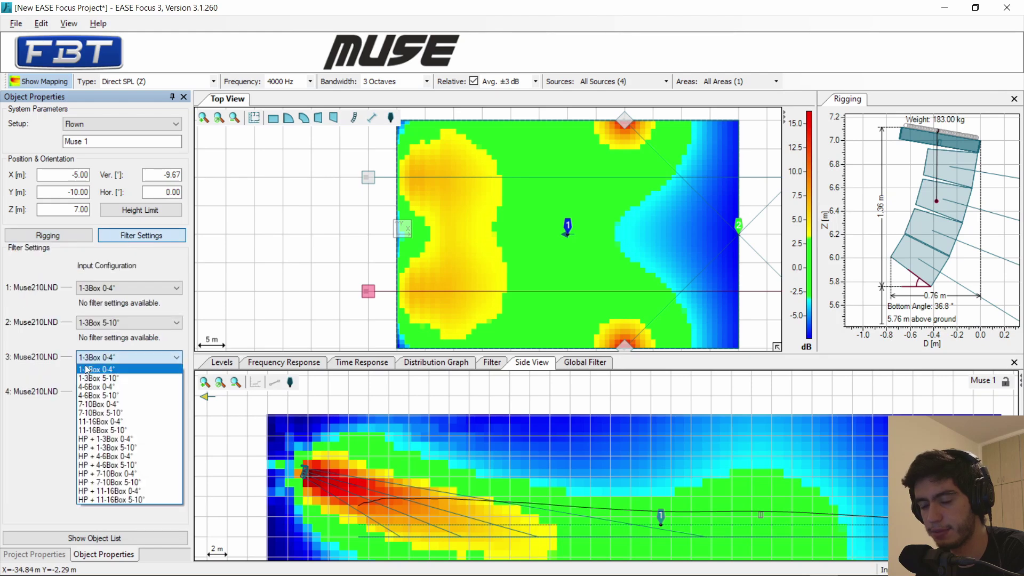
{"action": "left_click", "coordinate": [117, 379]}
{"action": "left_click", "coordinate": [141, 235]}
{"action": "left_click", "coordinate": [128, 391]}
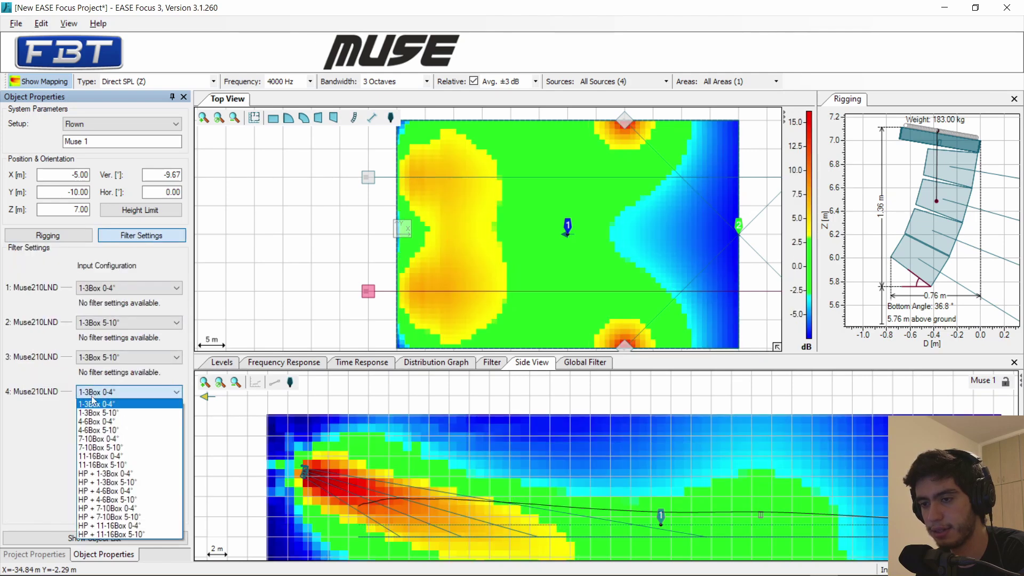
{"action": "left_click", "coordinate": [119, 431]}
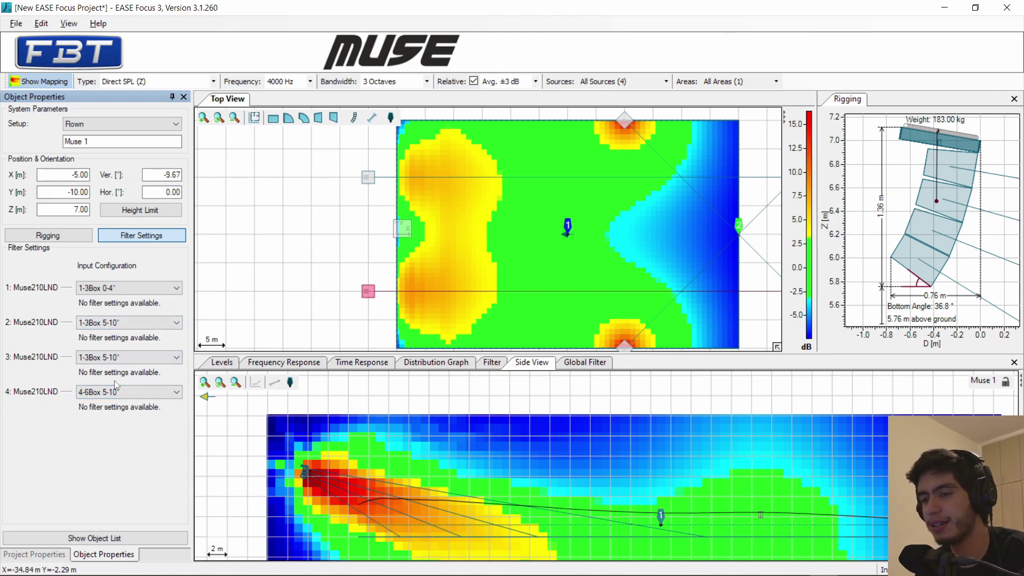
{"action": "left_click", "coordinate": [183, 236]}
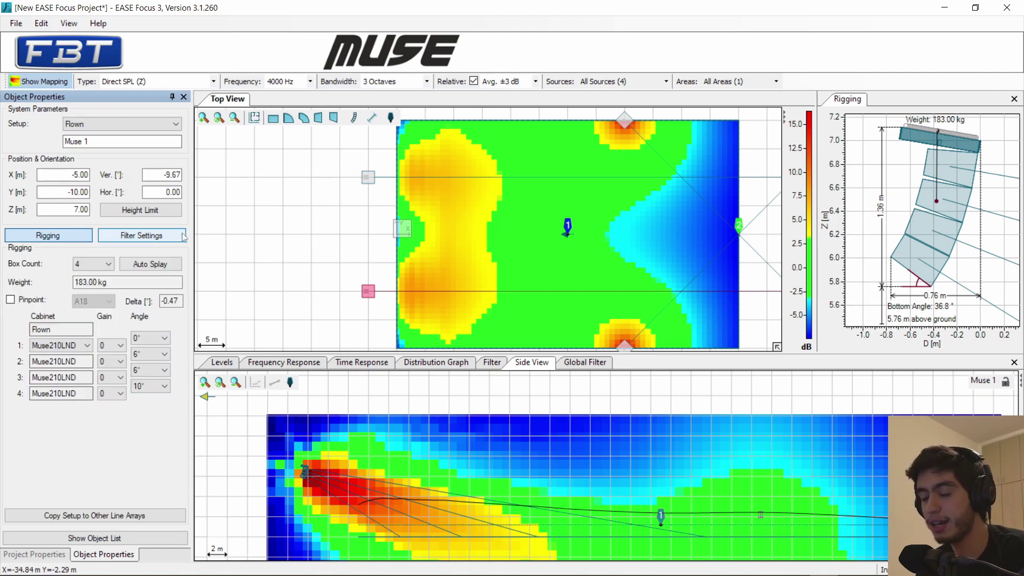
Step: Create the project report from the File menu and save it as a PDF
{"action": "left_click", "coordinate": [16, 22]}
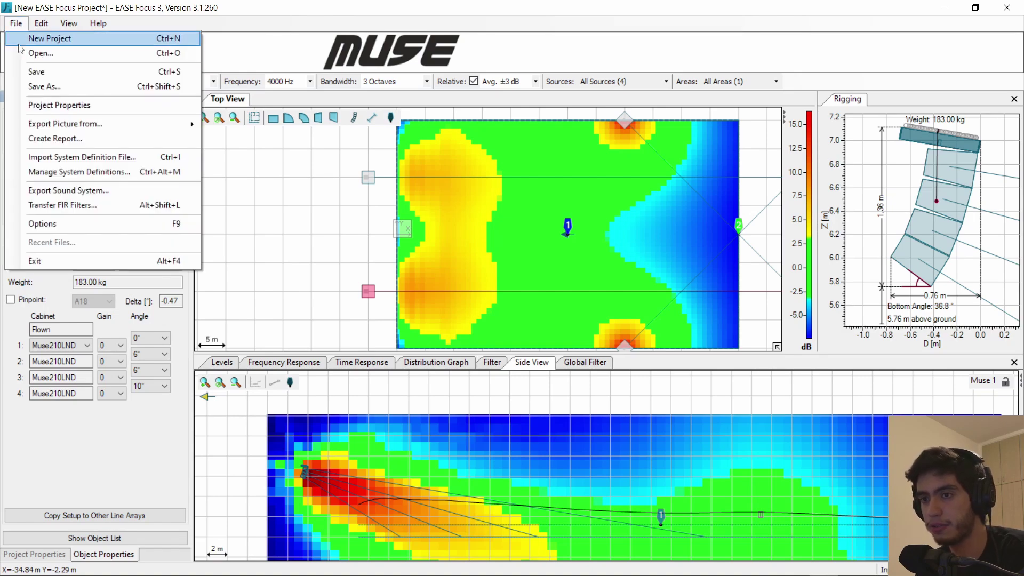
{"action": "left_click", "coordinate": [74, 139]}
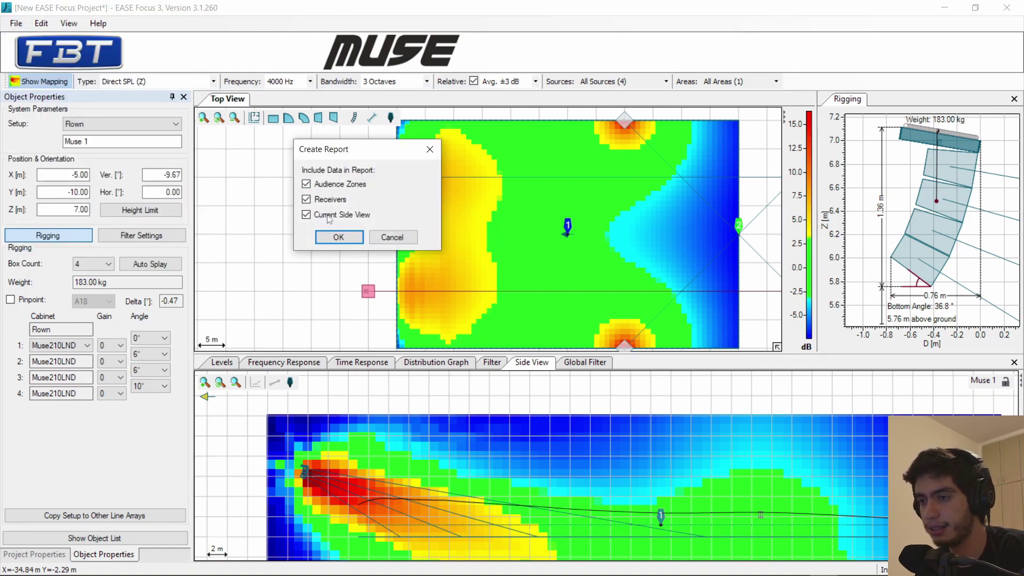
{"action": "left_click", "coordinate": [338, 237]}
{"action": "left_click", "coordinate": [395, 319]}
Step: Scroll through the report and highlight the A18 pinpoint reference
{"action": "scroll", "coordinate": [421, 344], "scroll_direction": "down", "scroll_amount": 4}
{"action": "scroll", "coordinate": [502, 348], "scroll_direction": "up", "scroll_amount": 1}
{"action": "scroll", "coordinate": [496, 349], "scroll_direction": "down", "scroll_amount": 2}
{"action": "scroll", "coordinate": [494, 347], "scroll_direction": "down", "scroll_amount": 20}
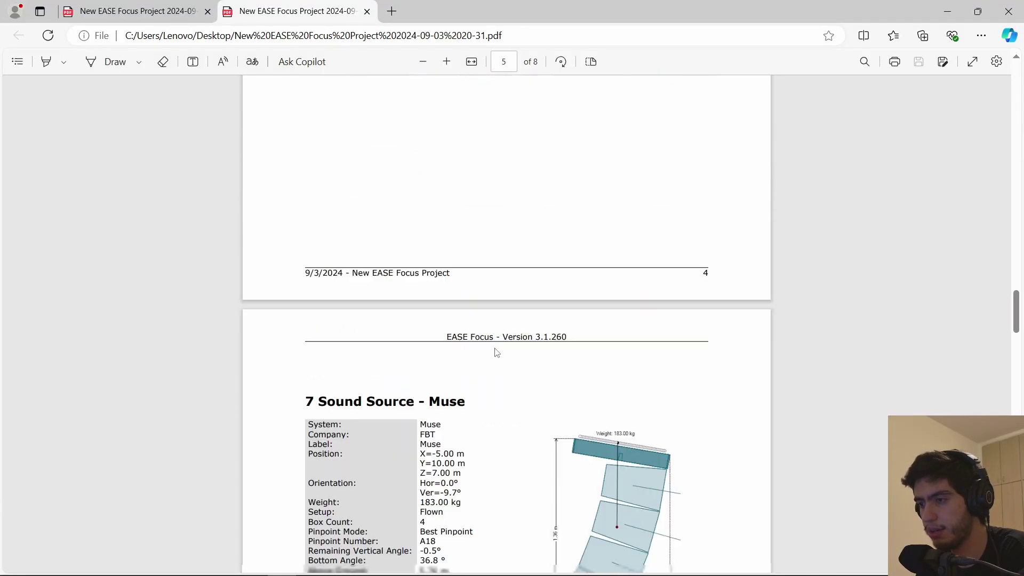
{"action": "scroll", "coordinate": [496, 349], "scroll_direction": "up", "scroll_amount": 1}
{"action": "scroll", "coordinate": [308, 247], "scroll_direction": "up", "scroll_amount": 4, "text": "ctrl"}
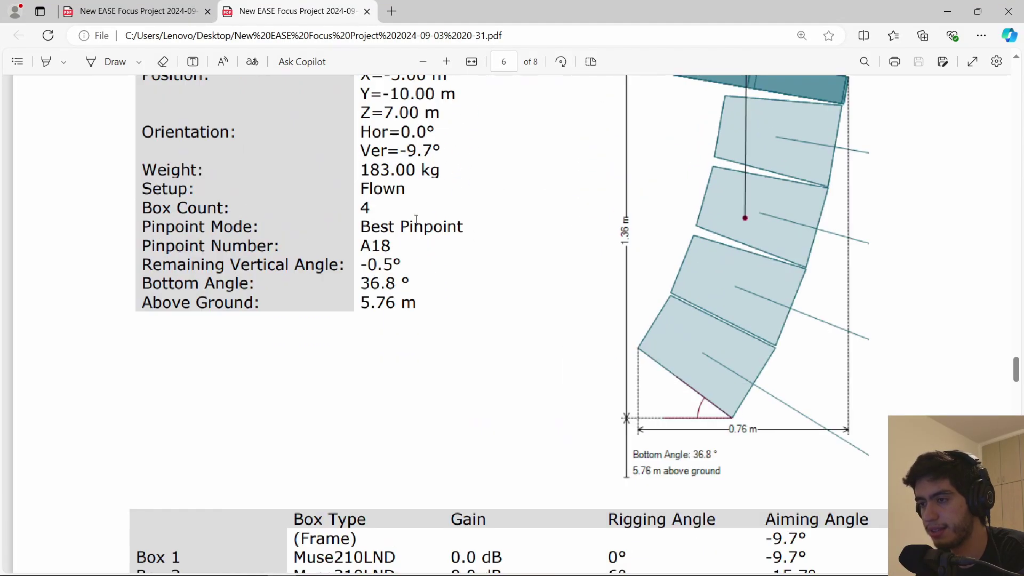
{"action": "double_click", "coordinate": [337, 244]}
{"action": "scroll", "coordinate": [420, 279], "scroll_direction": "up", "scroll_amount": 3}
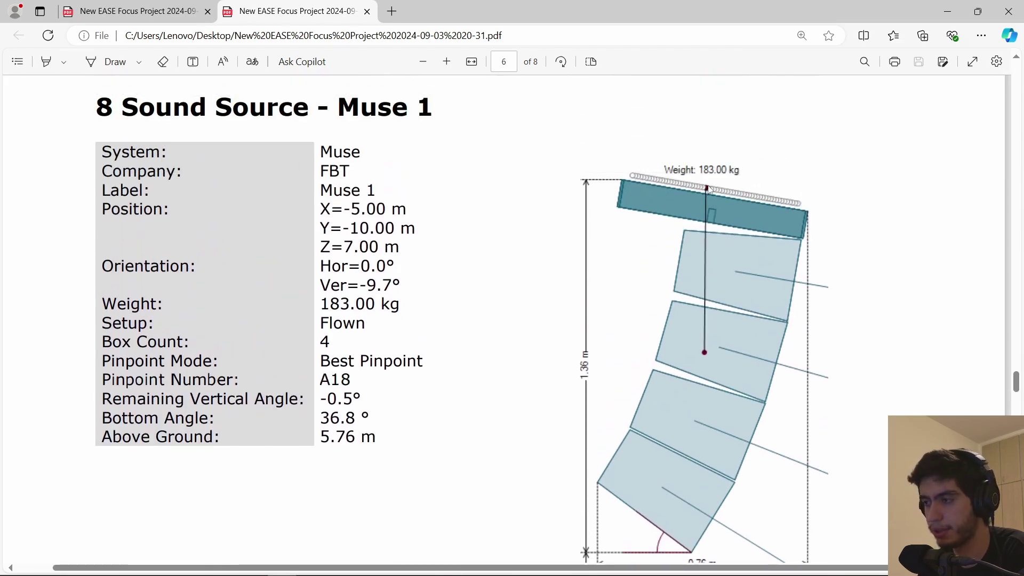
Step: Highlight box 1's 0° rigging angle in the angle table, then clear the selection
{"action": "scroll", "coordinate": [539, 315], "scroll_direction": "down", "scroll_amount": 10}
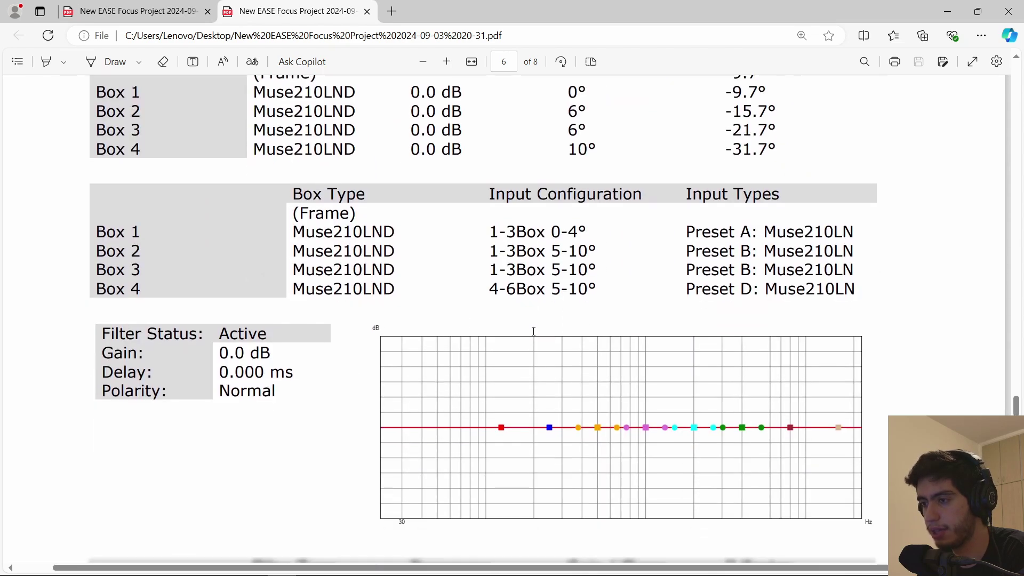
{"action": "scroll", "coordinate": [519, 242], "scroll_direction": "up", "scroll_amount": 3}
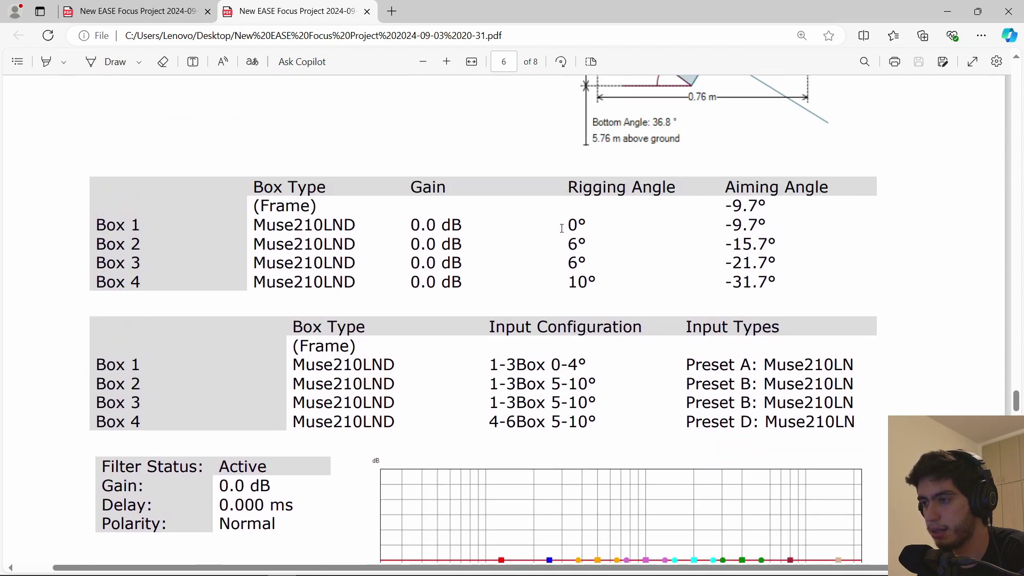
{"action": "double_click", "coordinate": [568, 223]}
{"action": "left_click", "coordinate": [572, 257]}
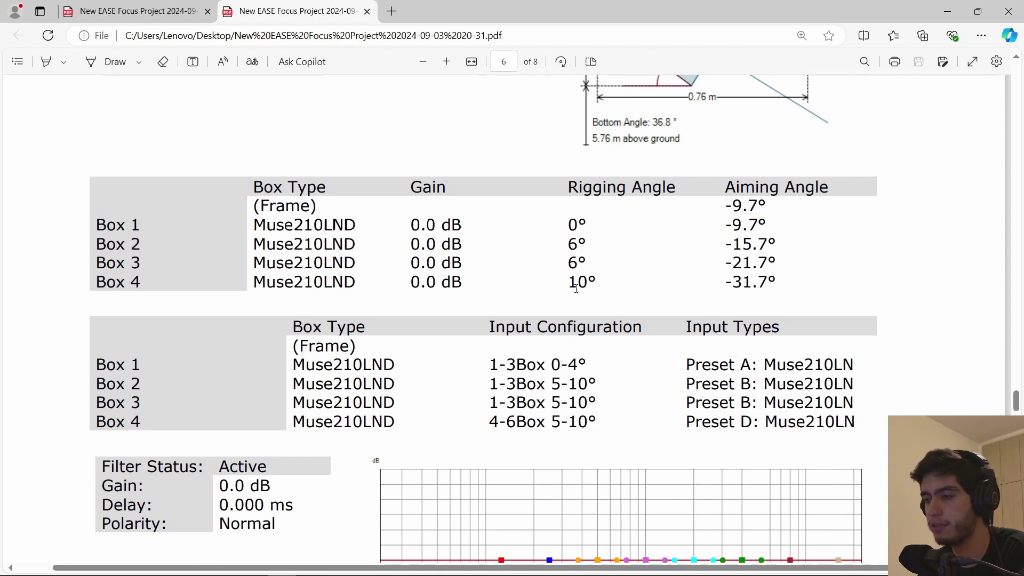
Step: Check the input configuration table, marking box 1's Preset A and box 3's Preset B
{"action": "scroll", "coordinate": [686, 299], "scroll_direction": "down", "scroll_amount": 2}
{"action": "left_click_drag", "start_coordinate": [688, 299], "coordinate": [749, 299]}
{"action": "scroll", "coordinate": [749, 299], "scroll_direction": "down", "scroll_amount": 2}
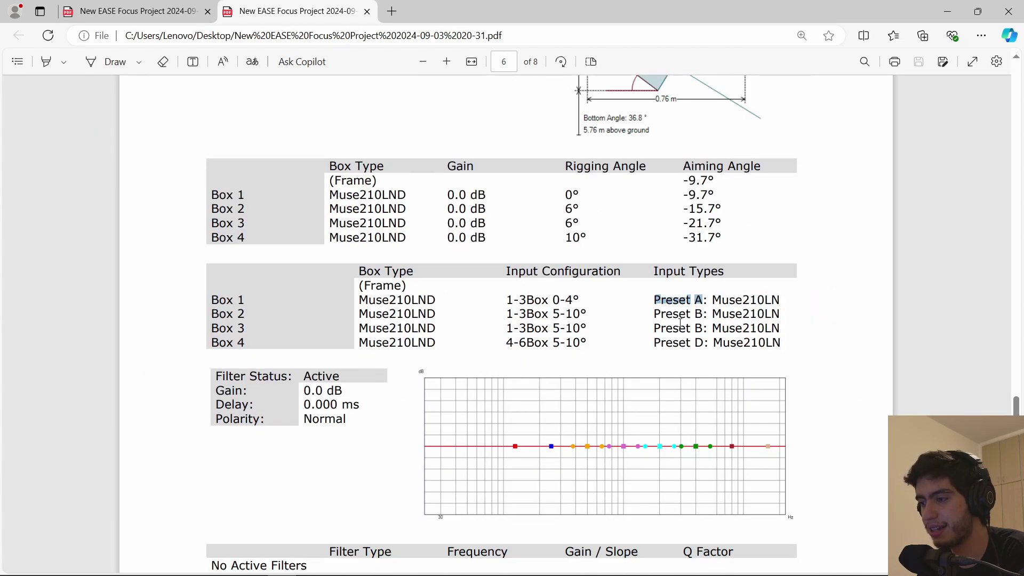
{"action": "left_click_drag", "start_coordinate": [691, 328], "coordinate": [684, 329]}
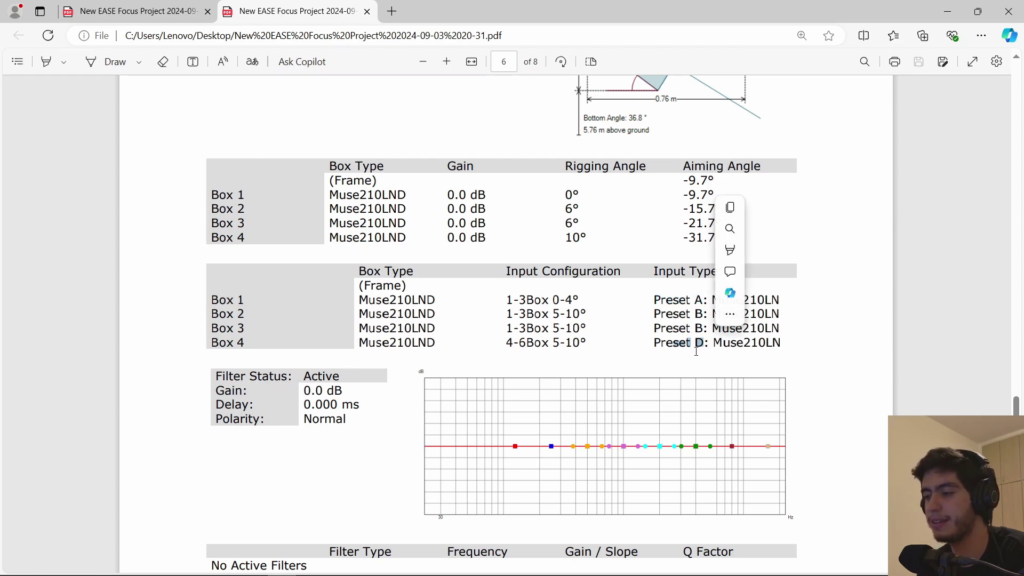
{"action": "scroll", "coordinate": [652, 327], "scroll_direction": "down", "scroll_amount": 2}
{"action": "scroll", "coordinate": [651, 327], "scroll_direction": "up", "scroll_amount": 2}
{"action": "scroll", "coordinate": [643, 333], "scroll_direction": "down", "scroll_amount": 12}
{"action": "scroll", "coordinate": [643, 334], "scroll_direction": "up", "scroll_amount": 9}
{"action": "scroll", "coordinate": [645, 333], "scroll_direction": "up", "scroll_amount": 2}
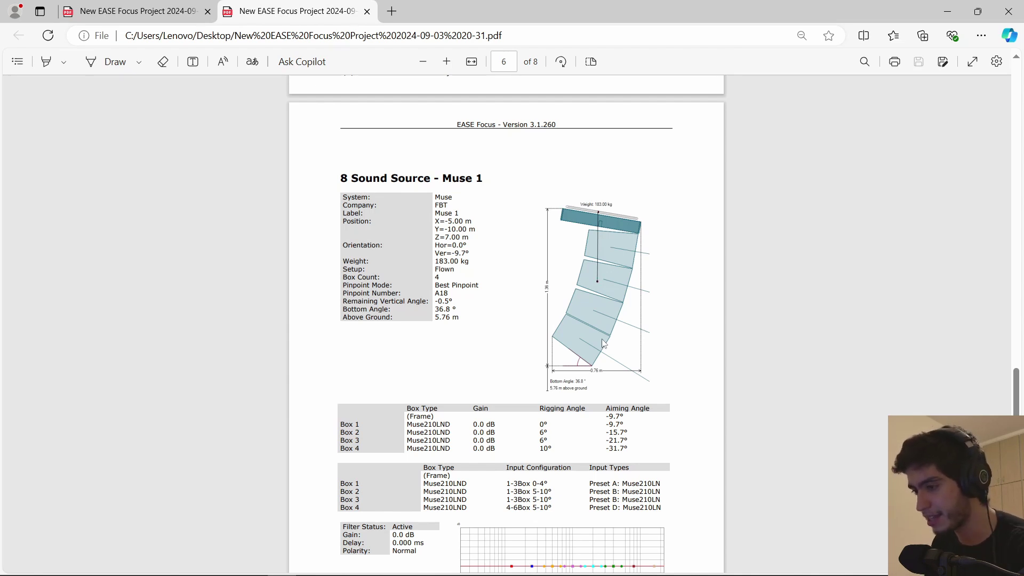
Step: Switch from Edge back to the EASE Focus 3 project with Alt+Tab
{"action": "key", "text": "alt+Tab"}
{"action": "key", "text": "alt+Tab"}
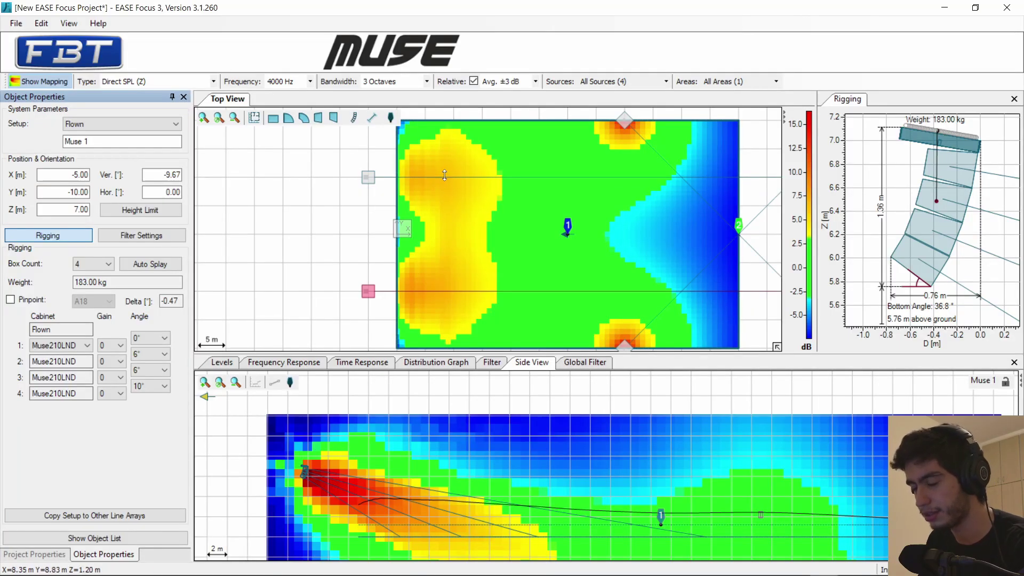